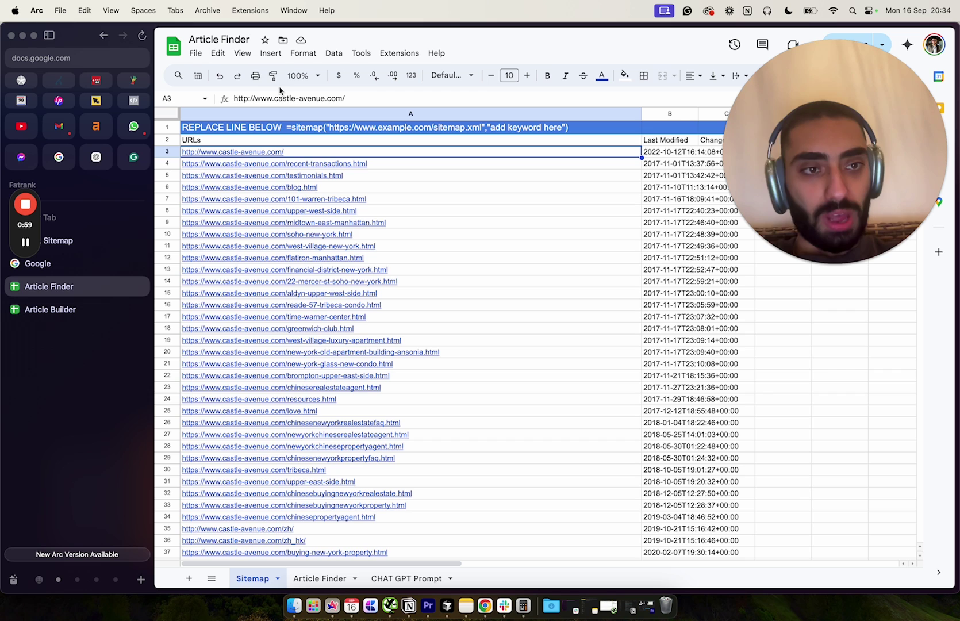
# Close the separate Sitemap tab and switch to the Google home page tab.
pyautogui.click(195, 53)
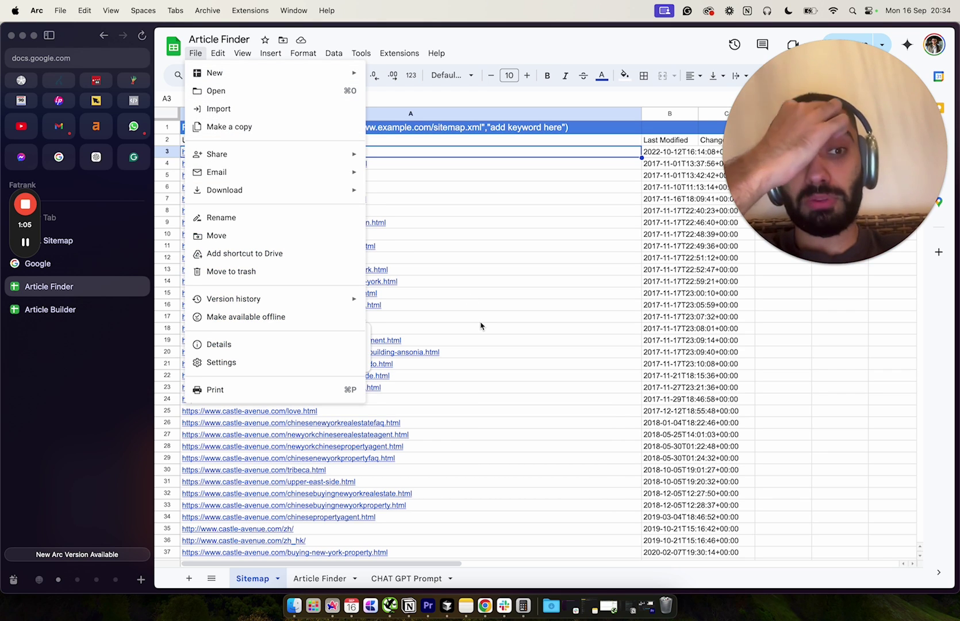
pyautogui.click(562, 314)
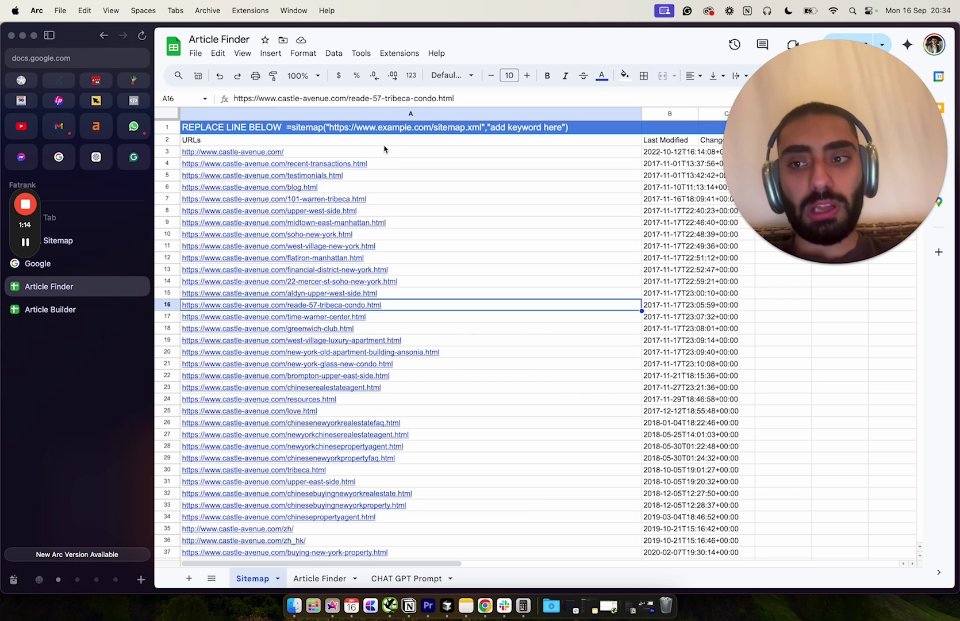
pyautogui.moveTo(193, 199)
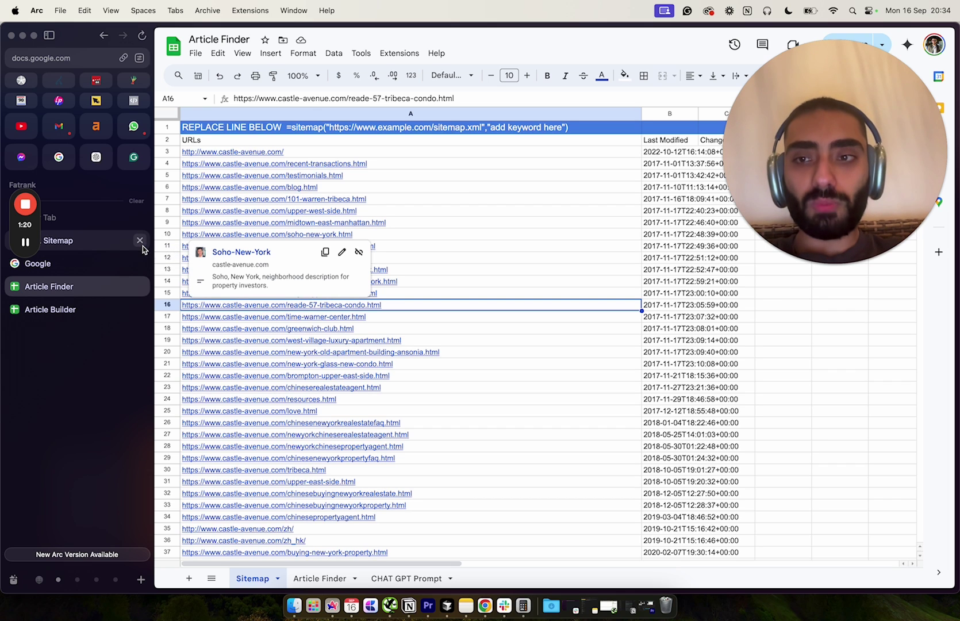
pyautogui.click(140, 241)
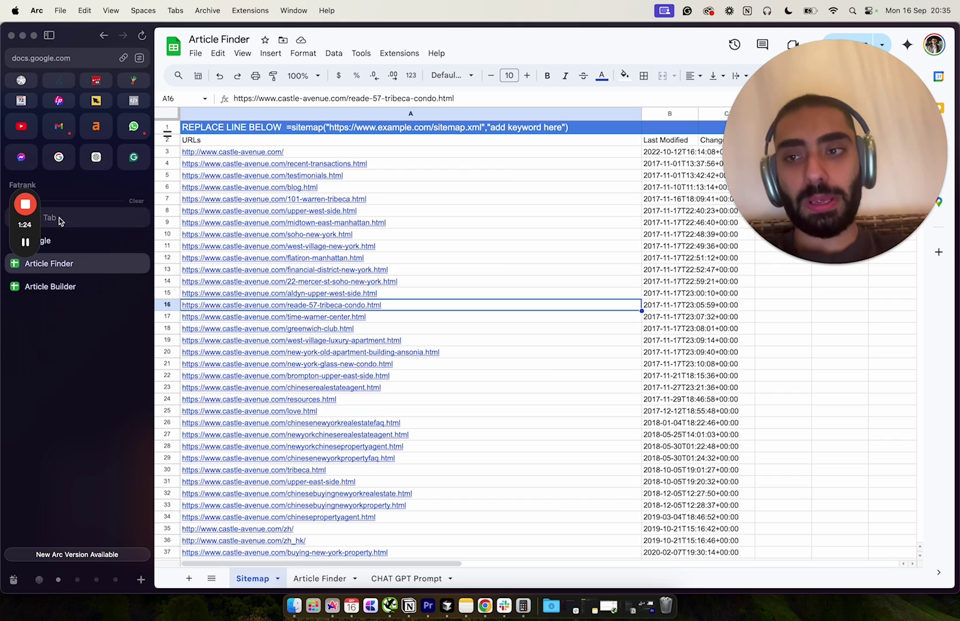
pyautogui.click(79, 247)
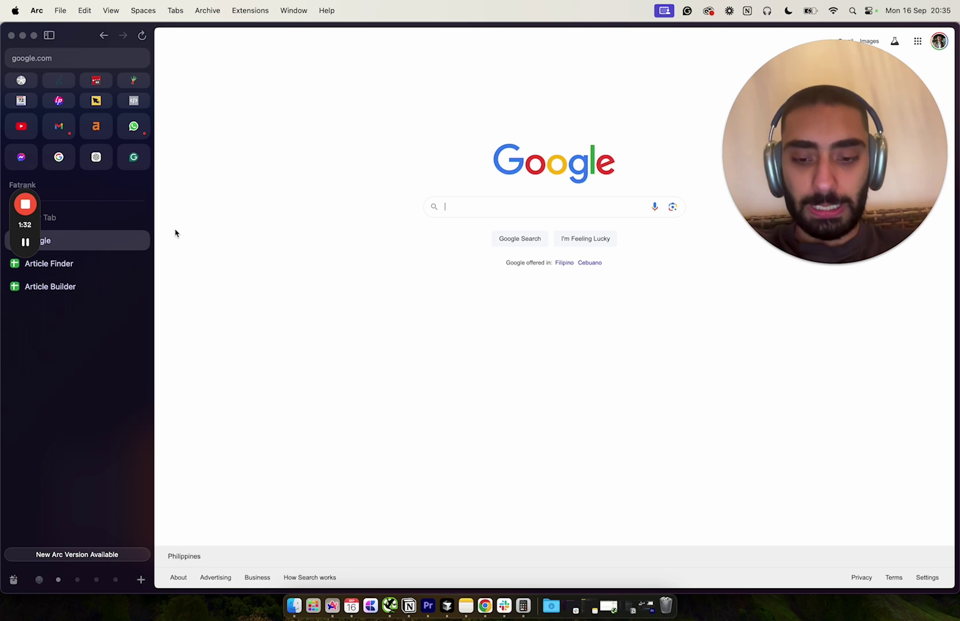
# Search Google for 'lawyers in dallas' and scroll through the results.
pyautogui.write('lawyers in')
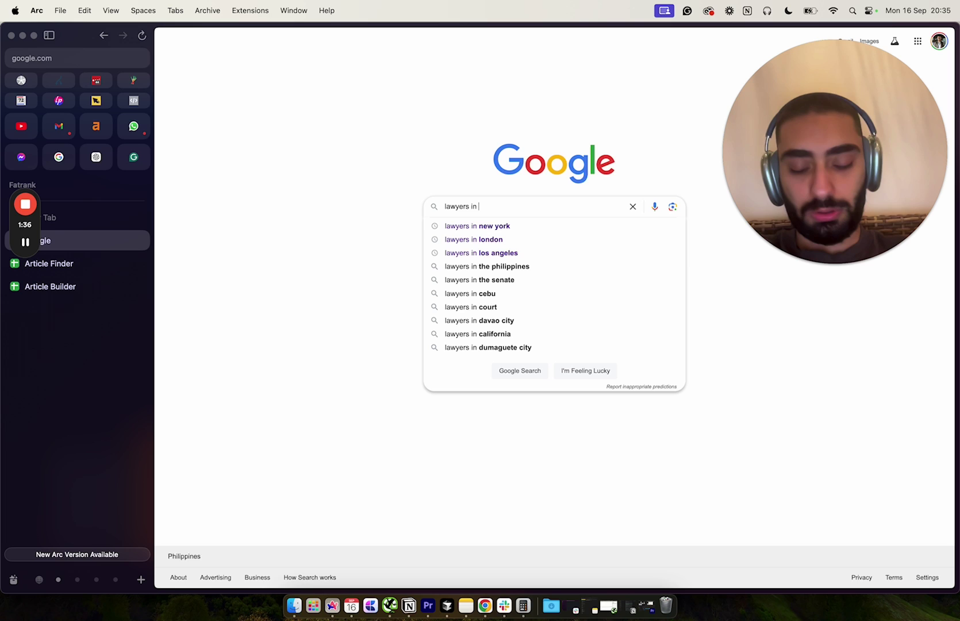
pyautogui.write(' dallas')
pyautogui.press('Return')
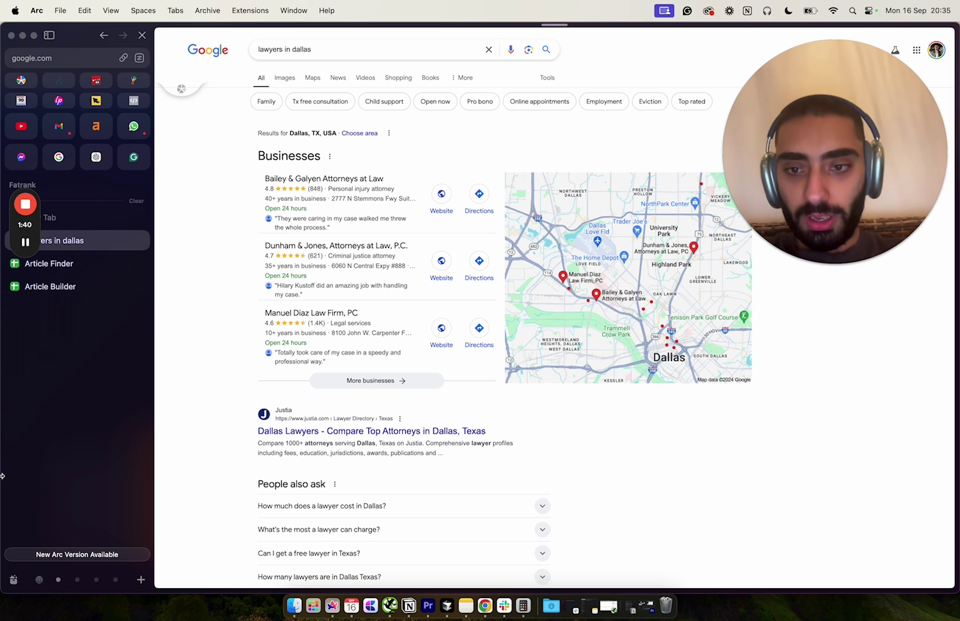
pyautogui.scroll(-10, 198, 397)
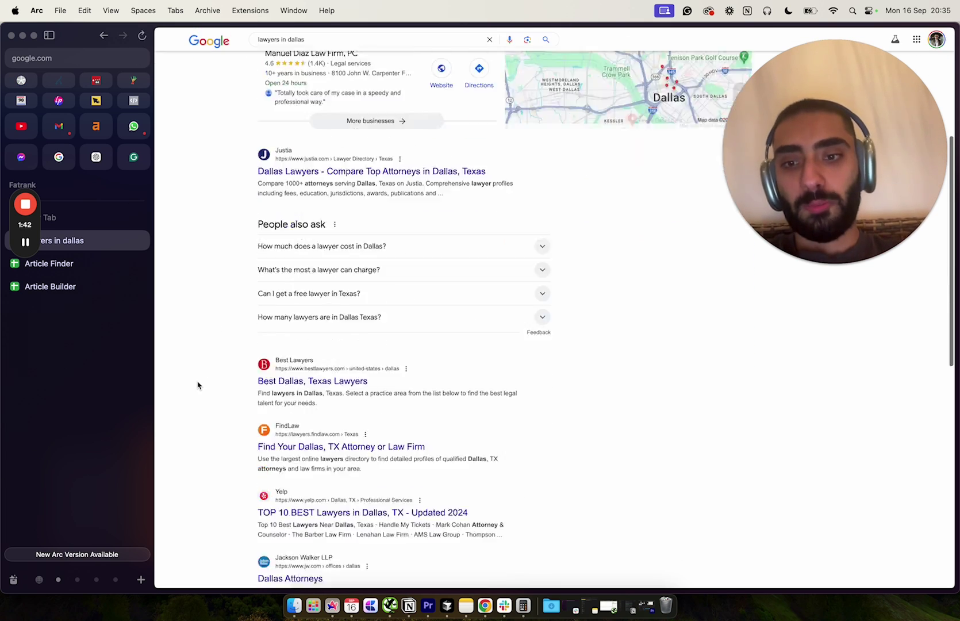
pyautogui.scroll(10, 197, 385)
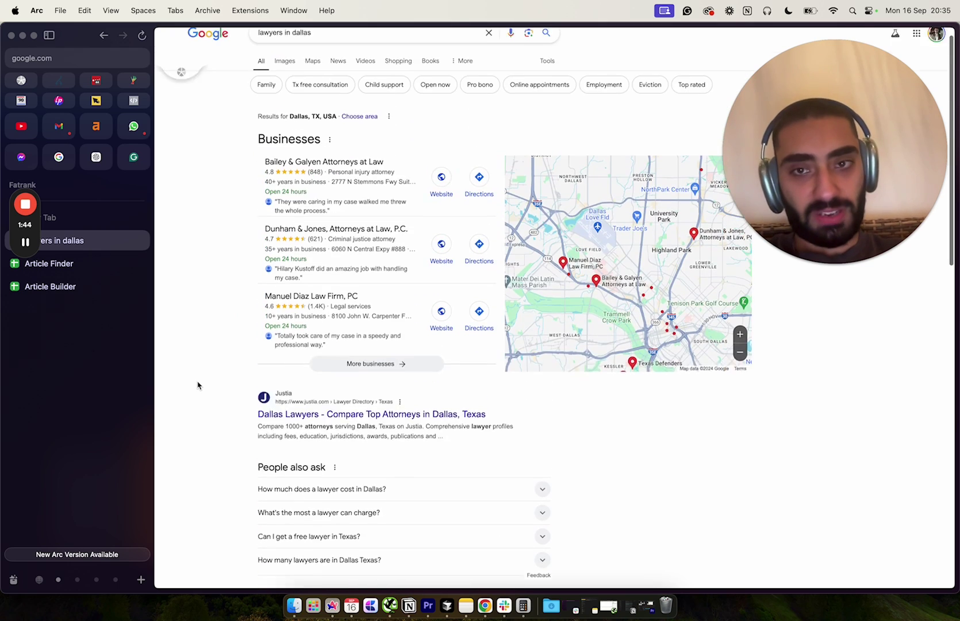
pyautogui.scroll(-15, 228, 417)
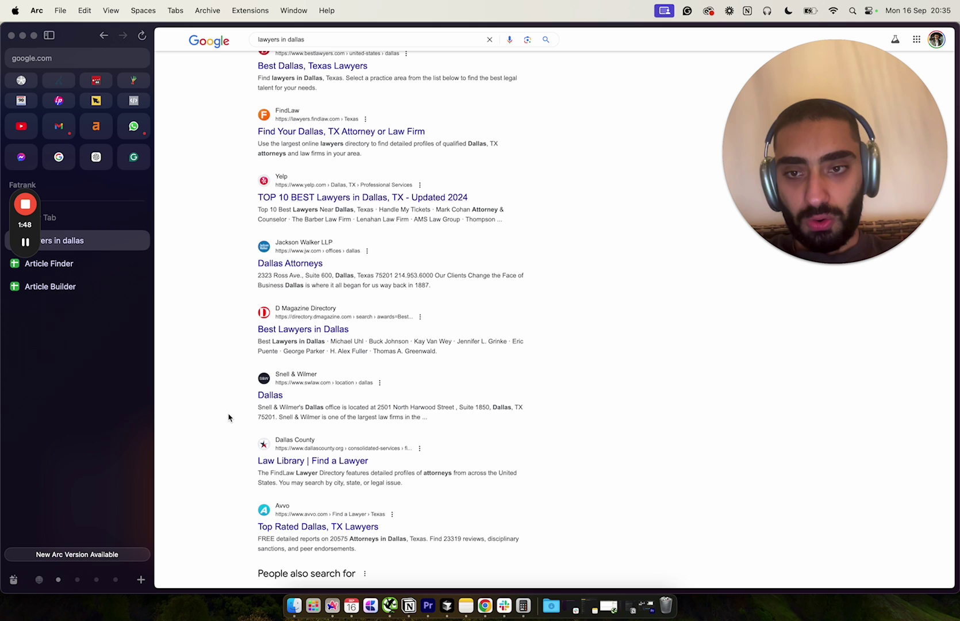
pyautogui.scroll(-3, 228, 418)
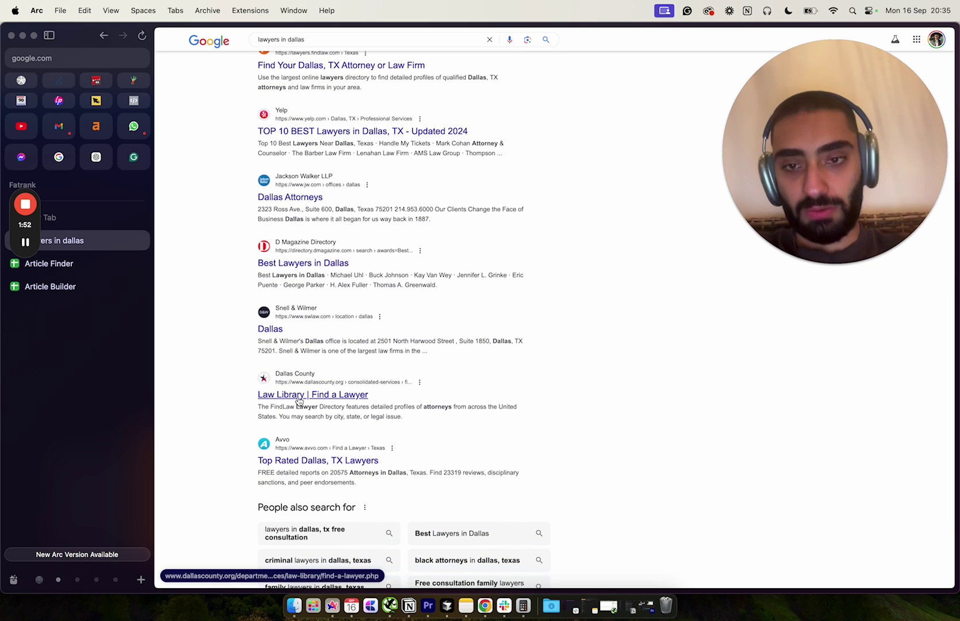
# Open the Law Library | Find a Lawyer result, then scroll back up to the local map listings.
pyautogui.click(299, 396)
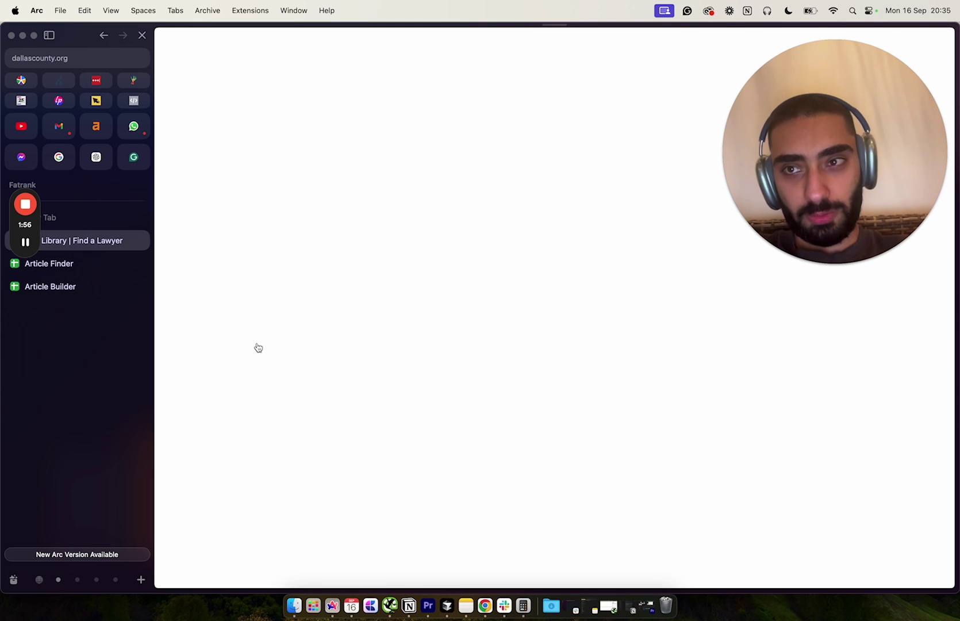
pyautogui.hscroll(-5, 235, 385)
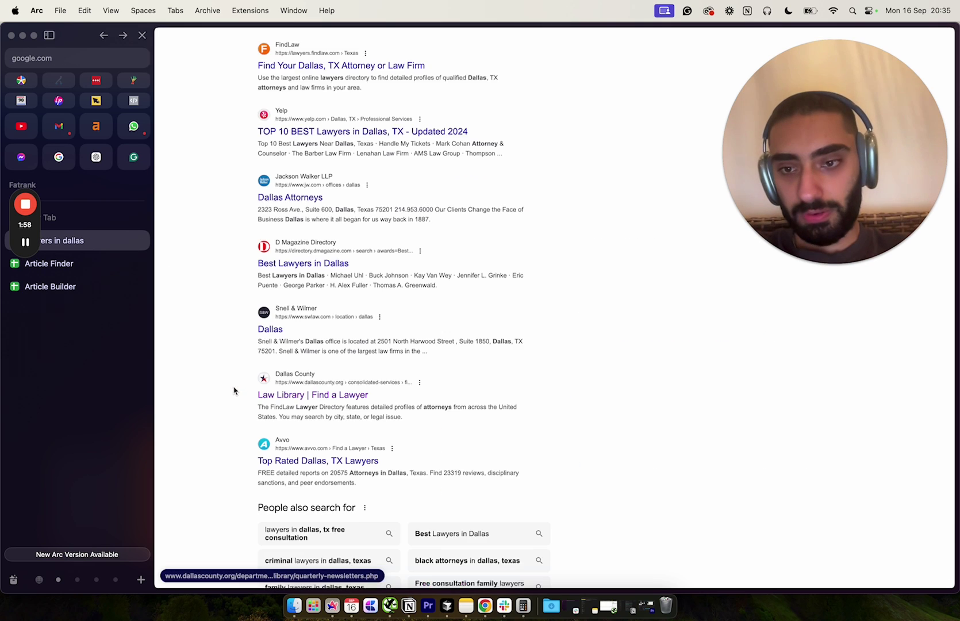
pyautogui.scroll(-2, 233, 391)
pyautogui.scroll(-3, 233, 391)
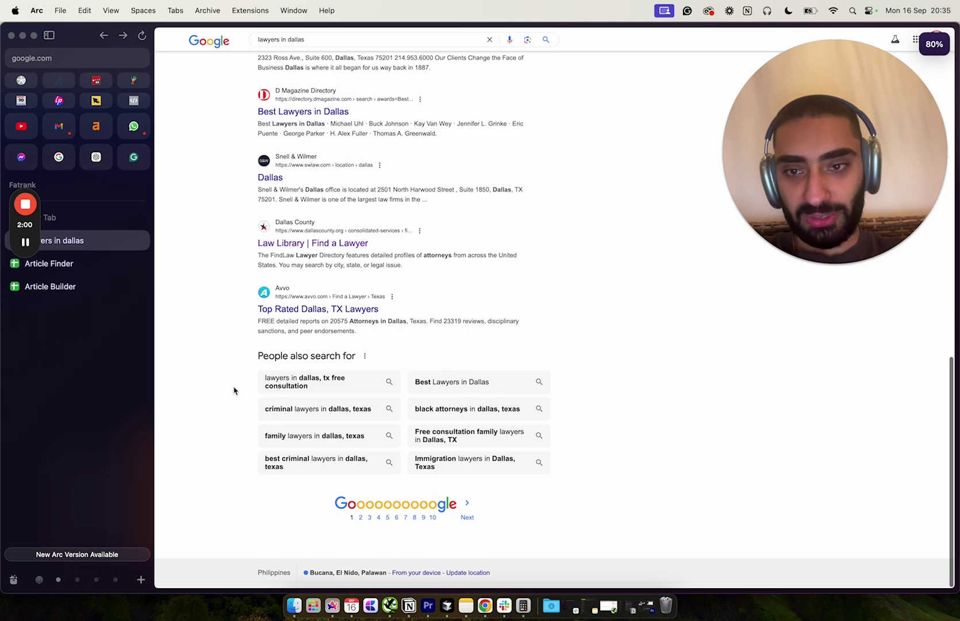
pyautogui.scroll(5, 233, 387)
pyautogui.scroll(1, 233, 386)
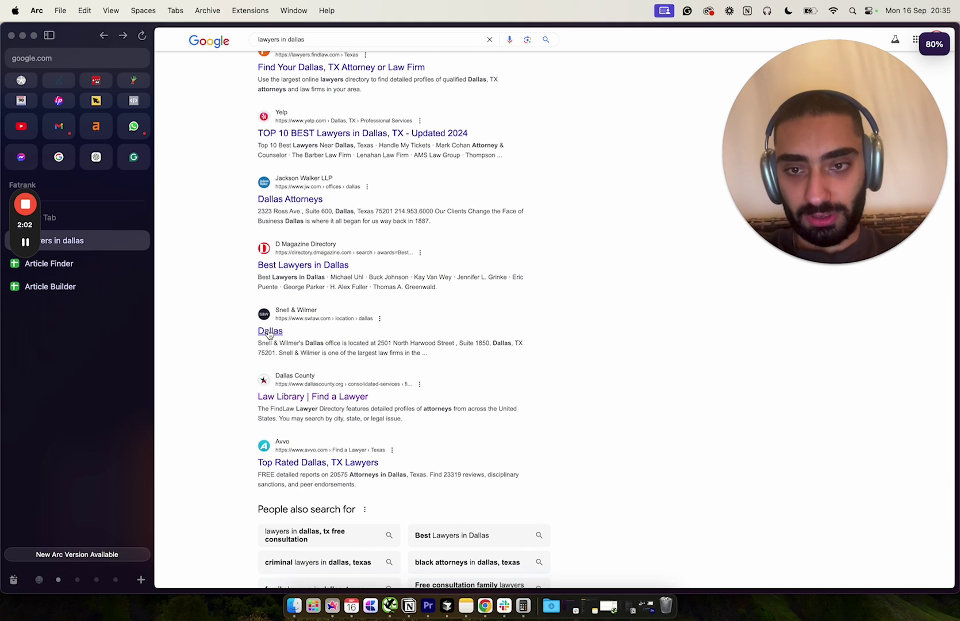
pyautogui.scroll(10, 267, 333)
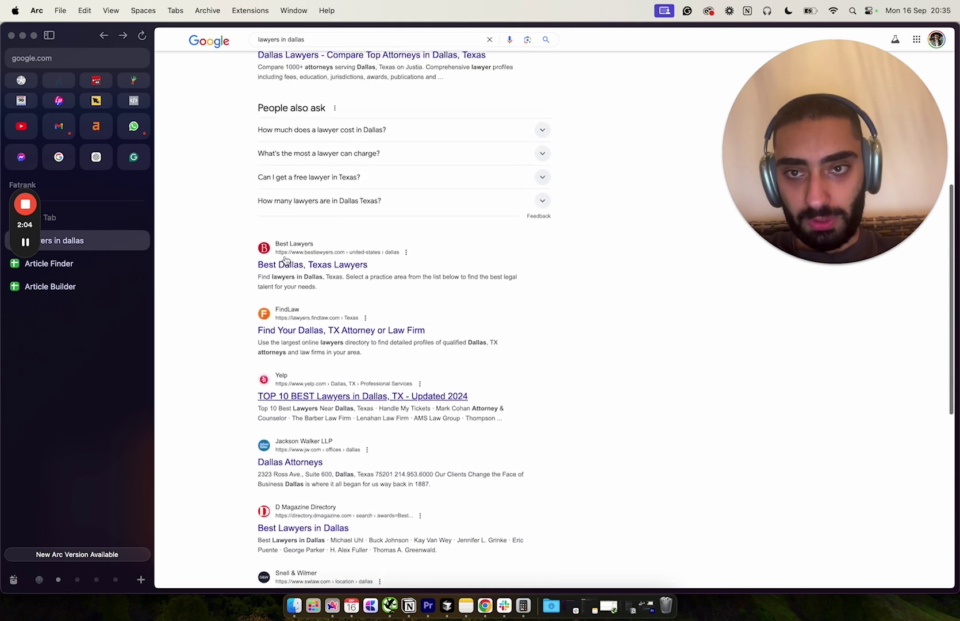
pyautogui.scroll(2, 285, 260)
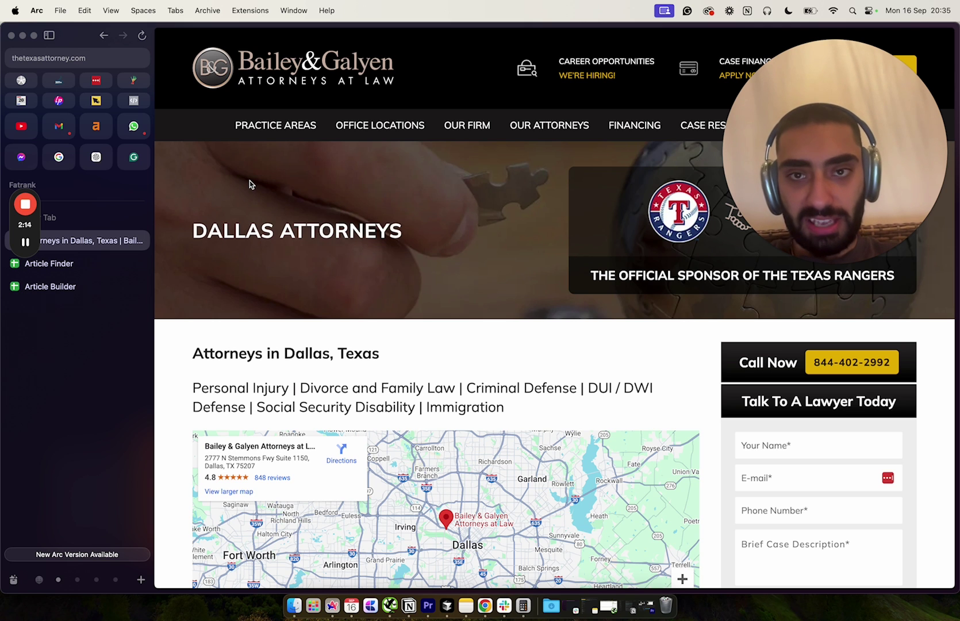
# Browse the Bailey & Galyen Dallas Attorneys page and its Practice Areas menu.
pyautogui.scroll(-1, 258, 223)
pyautogui.scroll(-3, 258, 223)
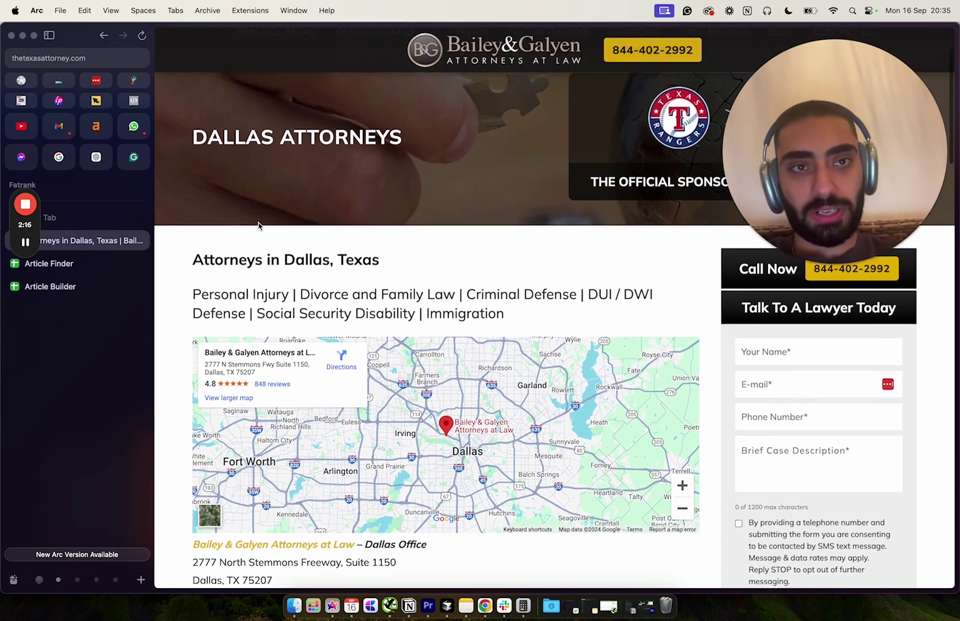
pyautogui.scroll(3, 259, 225)
pyautogui.moveTo(277, 131)
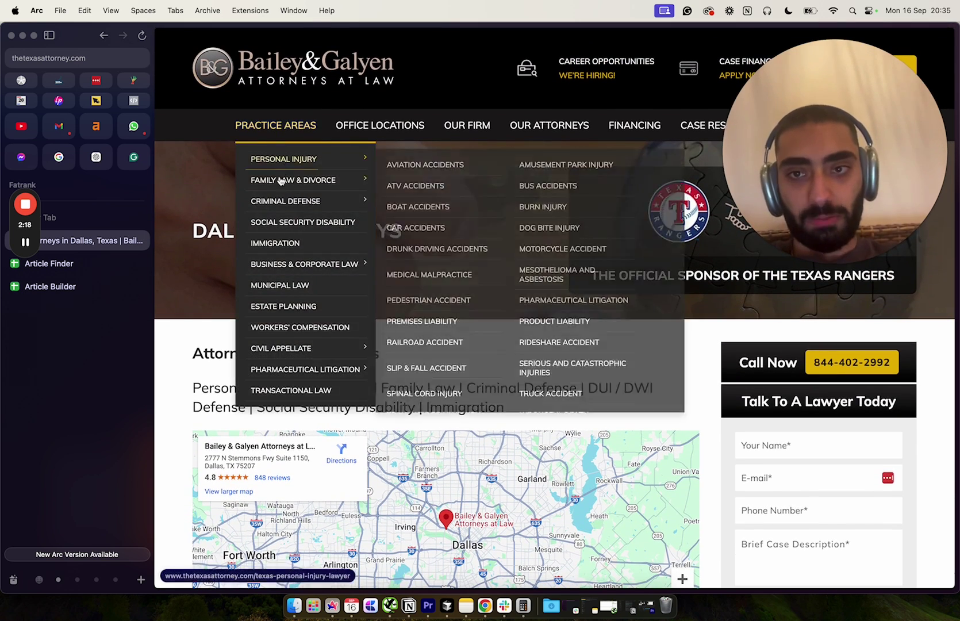
pyautogui.moveTo(294, 169)
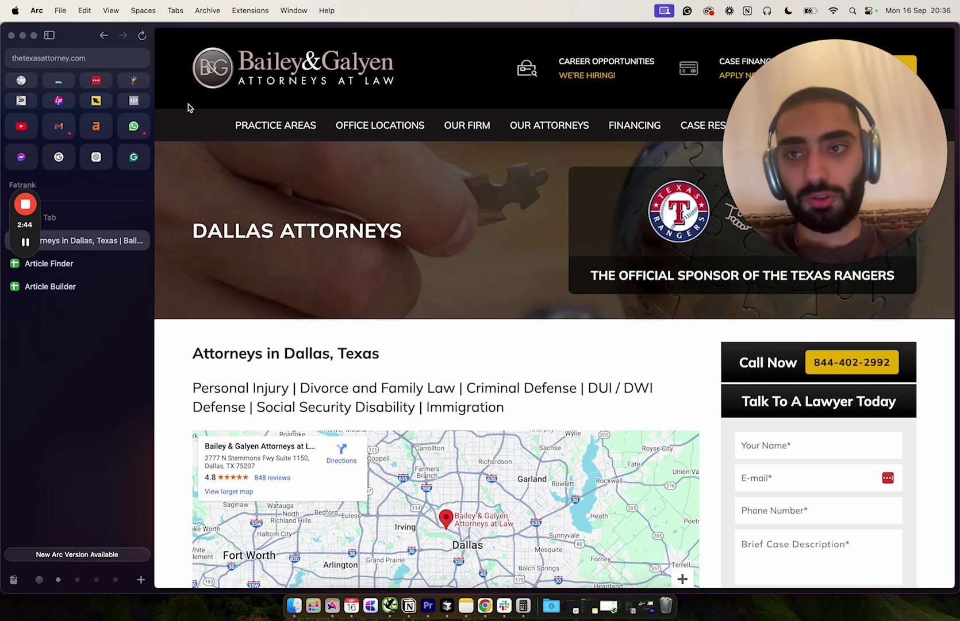
# Replace the /blogs/office-locations/dallas/ path with /robots.txt to load thetexasattorney.com's robots file.
pyautogui.click(90, 60)
pyautogui.click(159, 62)
pyautogui.moveTo(155, 61); pyautogui.dragTo(239, 76)
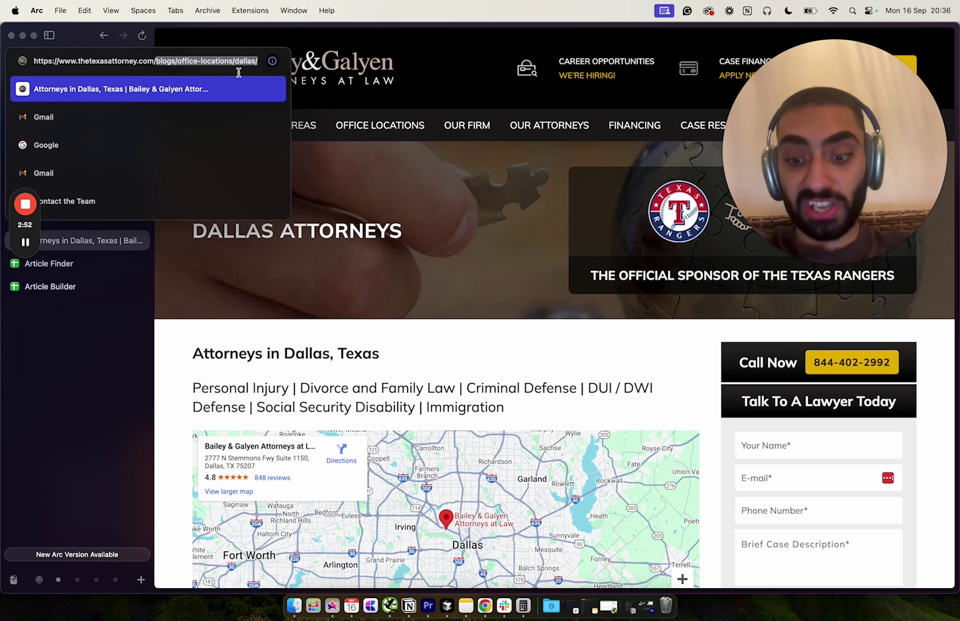
pyautogui.write('/robots.')
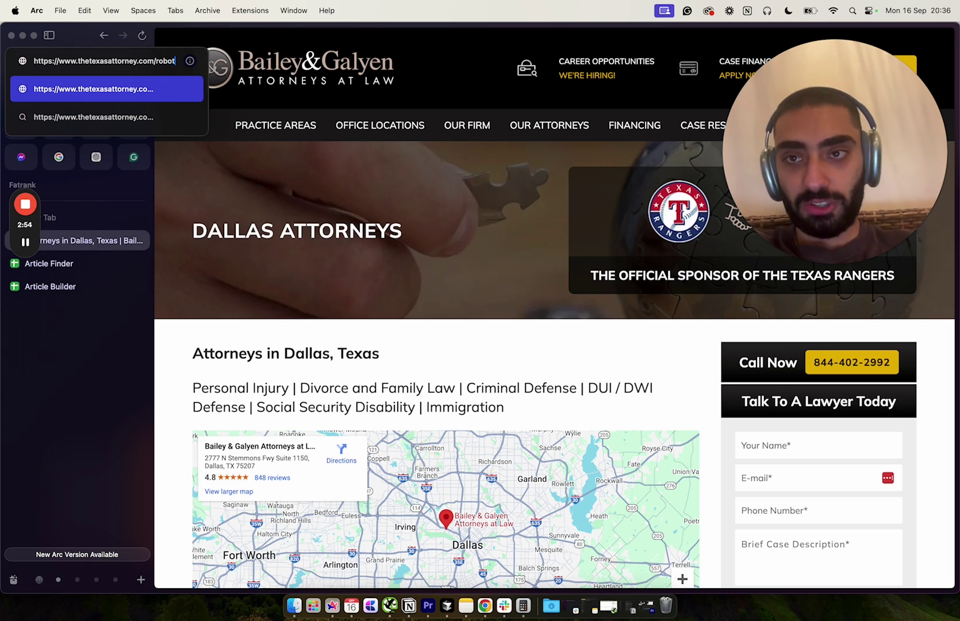
pyautogui.write('txt')
pyautogui.press('Return')
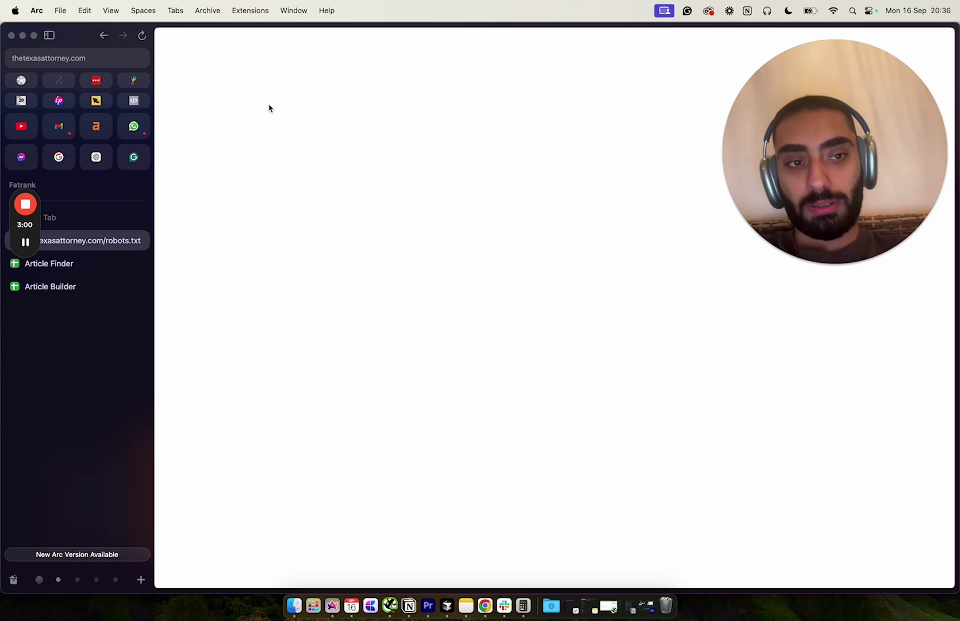
# Leave the blank robots.txt page and go back to the previous pages.
pyautogui.hscroll(-5, 268, 108)
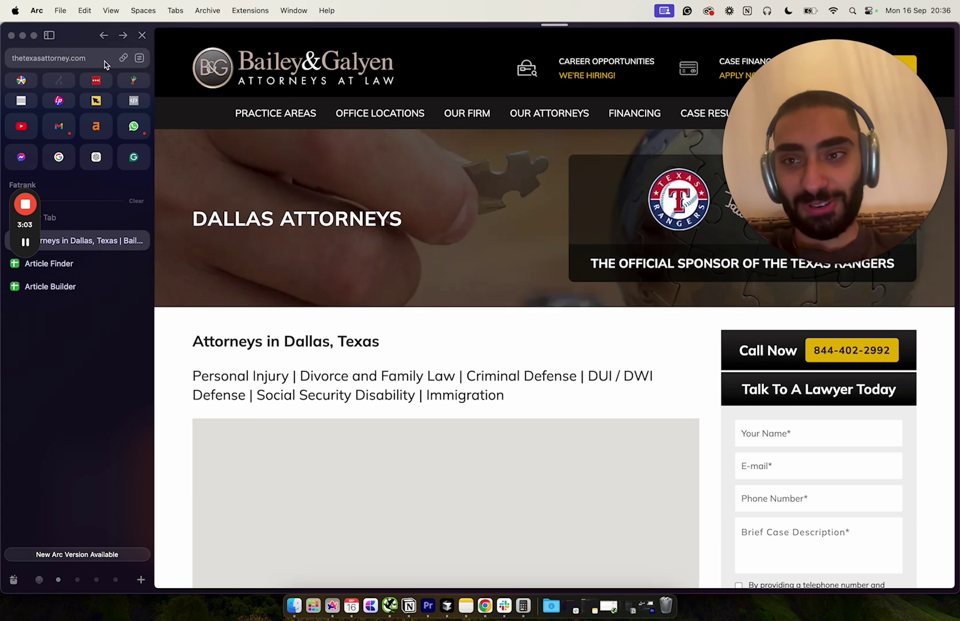
pyautogui.click(114, 59)
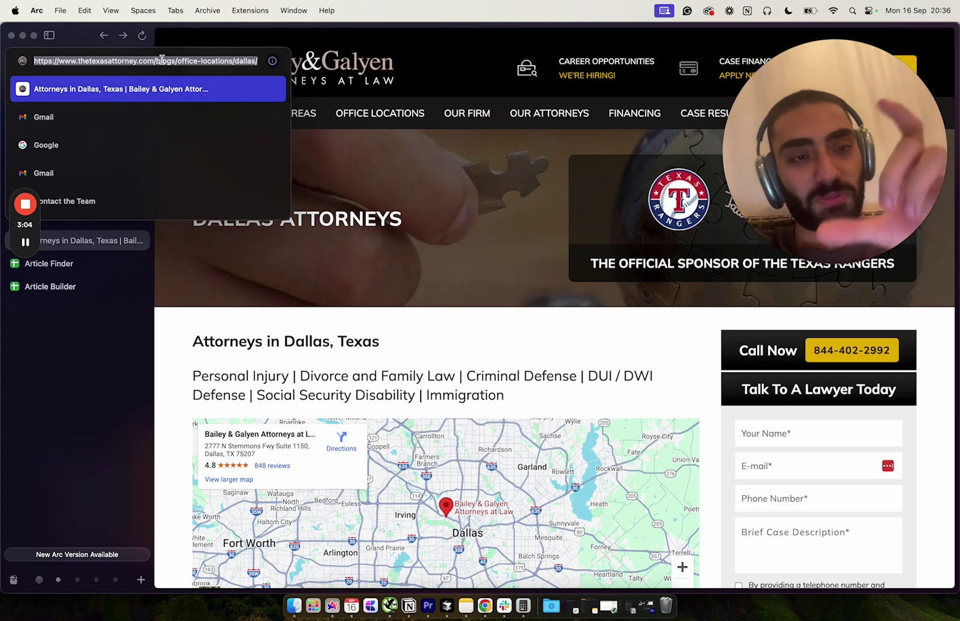
pyautogui.click(424, 253)
pyautogui.scroll(1, 370, 247)
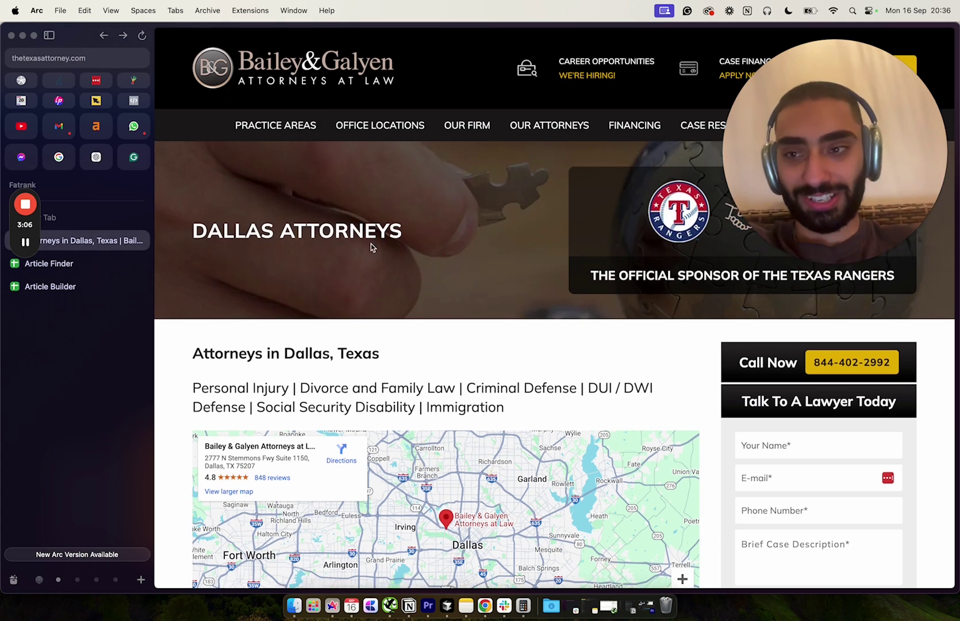
pyautogui.hscroll(-5, 314, 227)
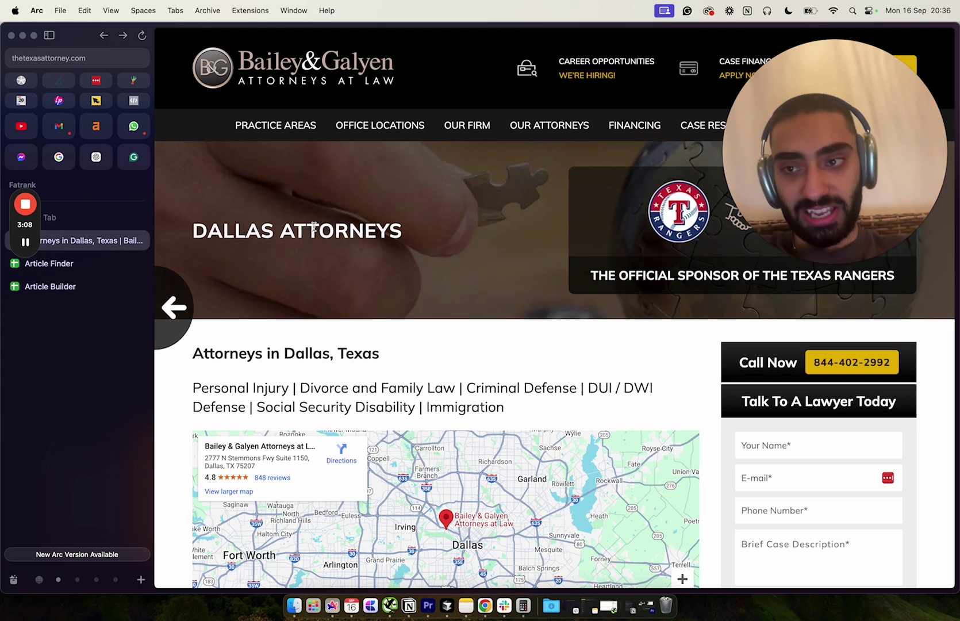
# Open the Dunham & Jones and Manuel Diaz sites in new tabs, then load dunhamlaw.com/robots.txt.
pyautogui.keyDown('super'); pyautogui.click(441, 231); pyautogui.keyUp('super')
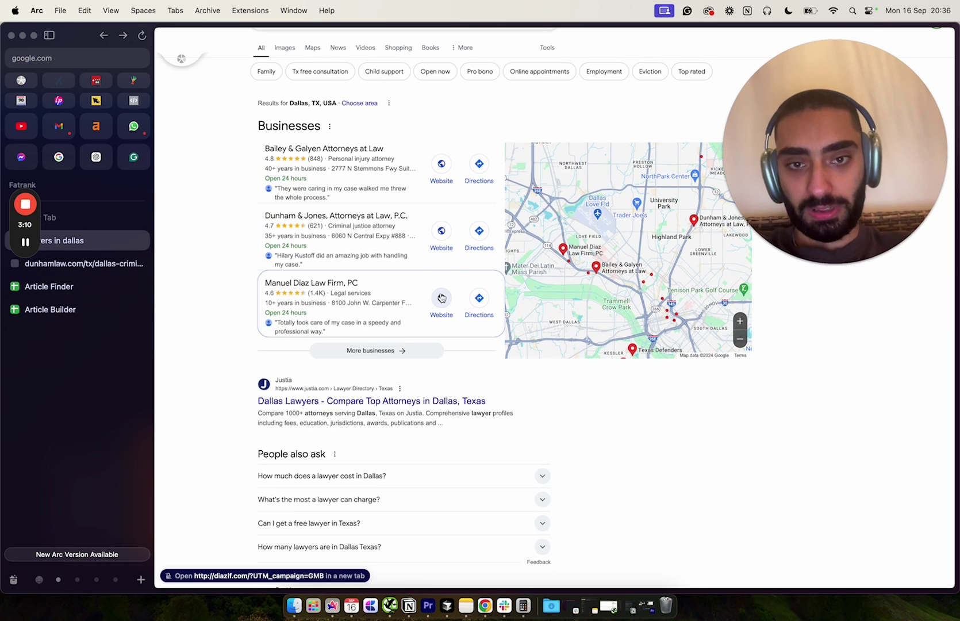
pyautogui.keyDown('super'); pyautogui.click(441, 297); pyautogui.keyUp('super')
pyautogui.click(97, 266)
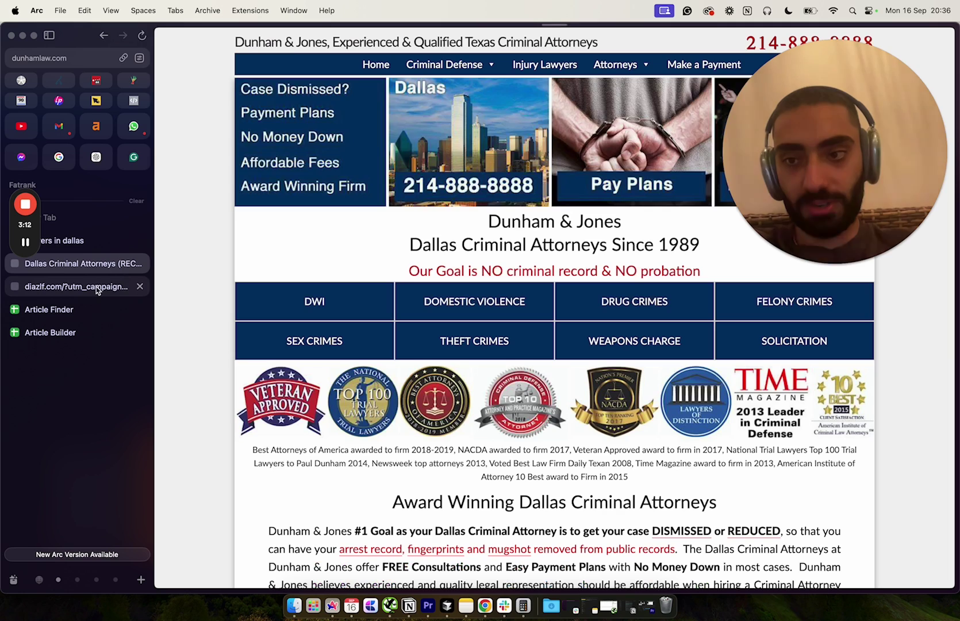
pyautogui.click(120, 59)
pyautogui.click(138, 61)
pyautogui.moveTo(138, 61); pyautogui.dragTo(235, 61)
pyautogui.press('BackSpace')
pyautogui.write('obots.txt')
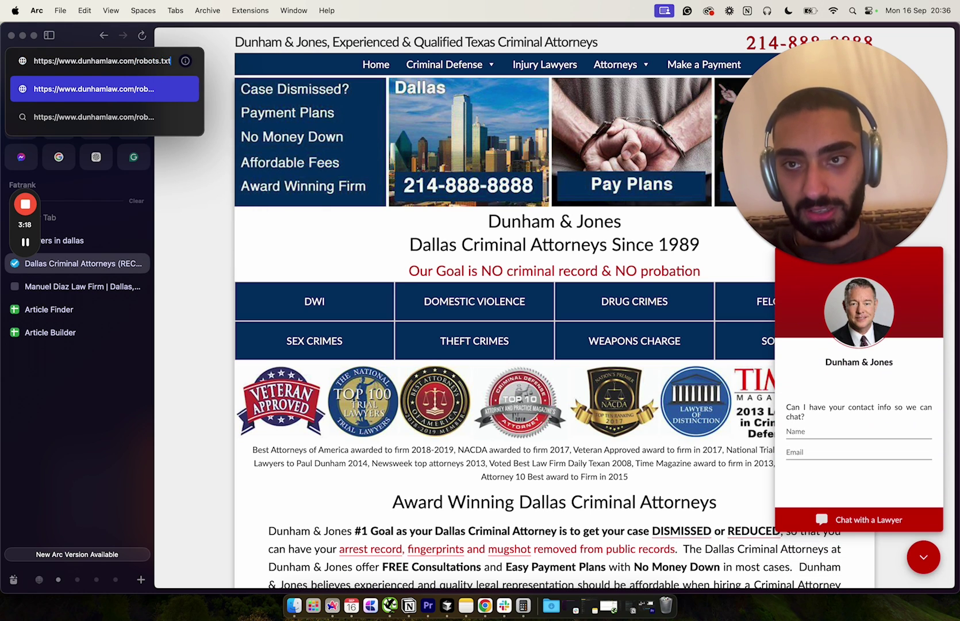
pyautogui.press('Return')
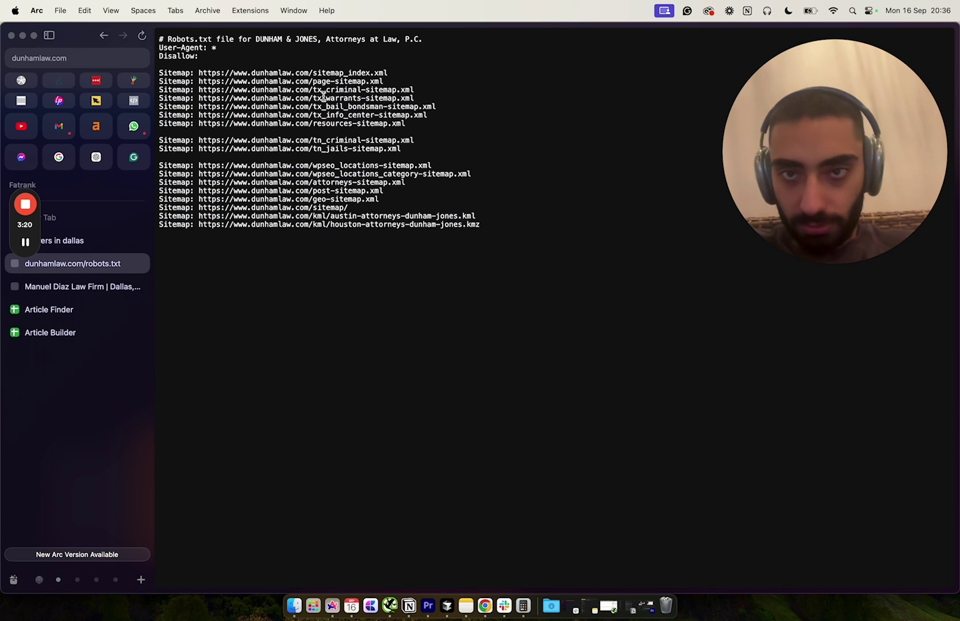
# Copy the sitemap_index.xml address from robots.txt and open the sitemap index.
pyautogui.moveTo(389, 73); pyautogui.dragTo(206, 75)
pyautogui.press('cmd+c')
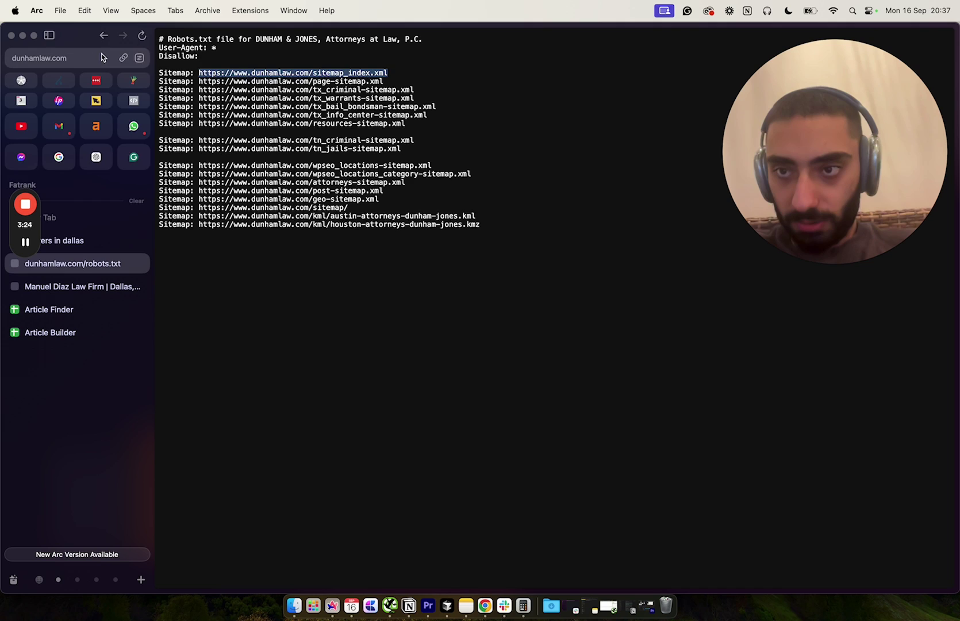
pyautogui.click(101, 53)
pyautogui.press('cmd+v')
pyautogui.press('Return')
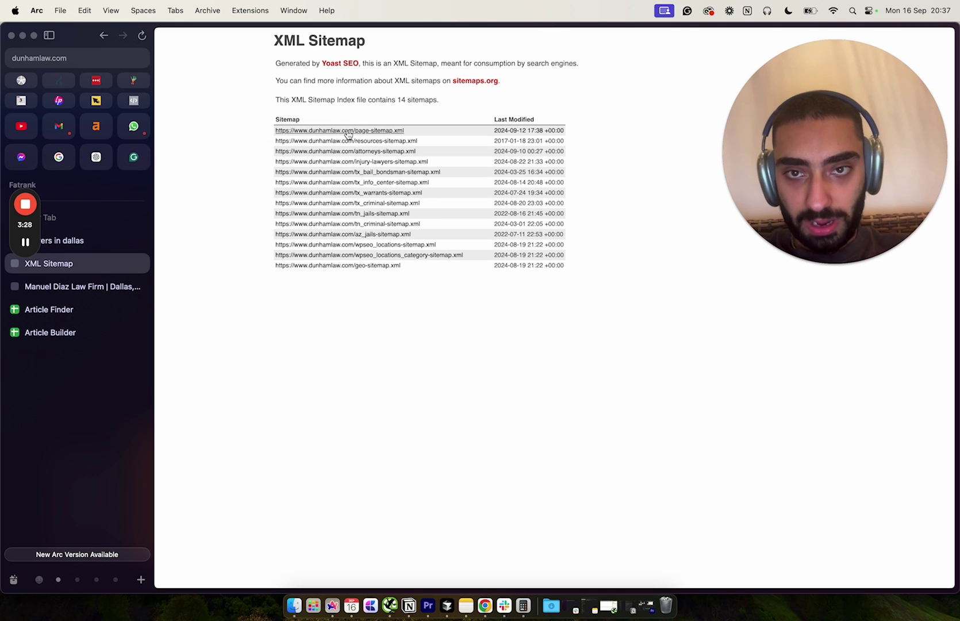
# Browse the page-sitemap.xml and injury-lawyers sitemaps, then return to the Dallas lawyers results.
pyautogui.hscroll(-3, 318, 279)
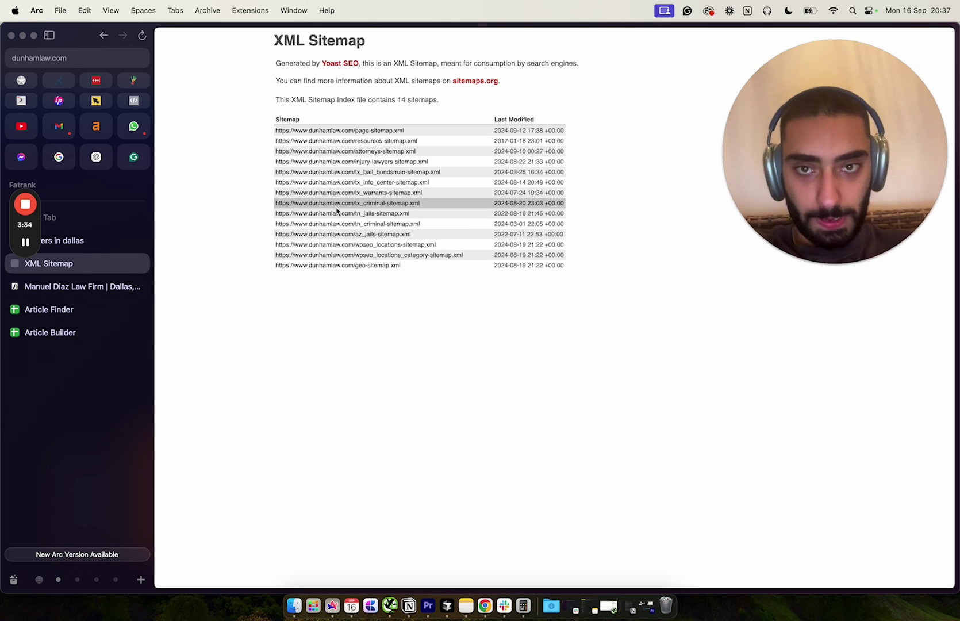
pyautogui.click(312, 133)
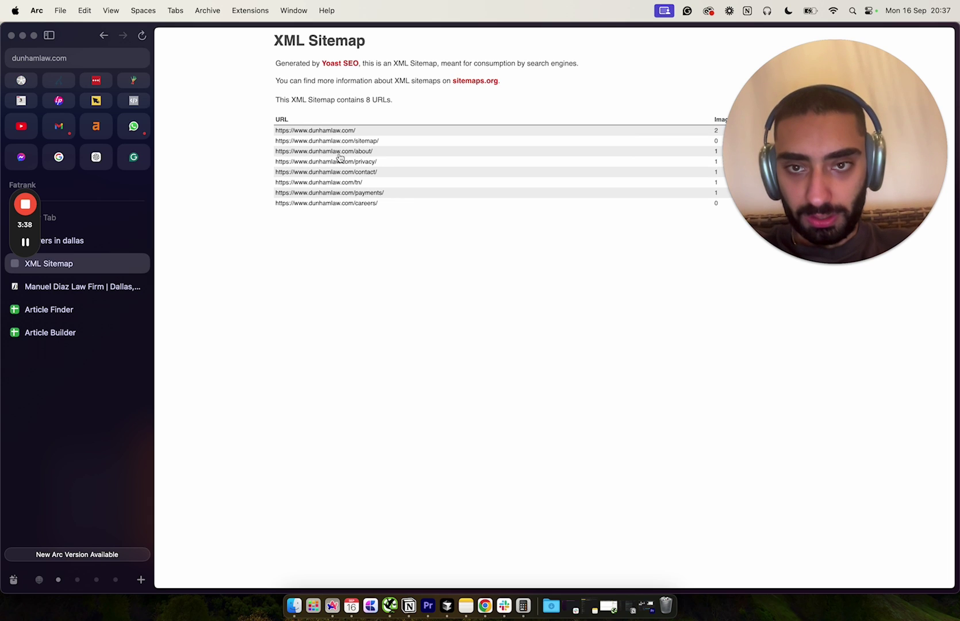
pyautogui.hscroll(-5, 312, 237)
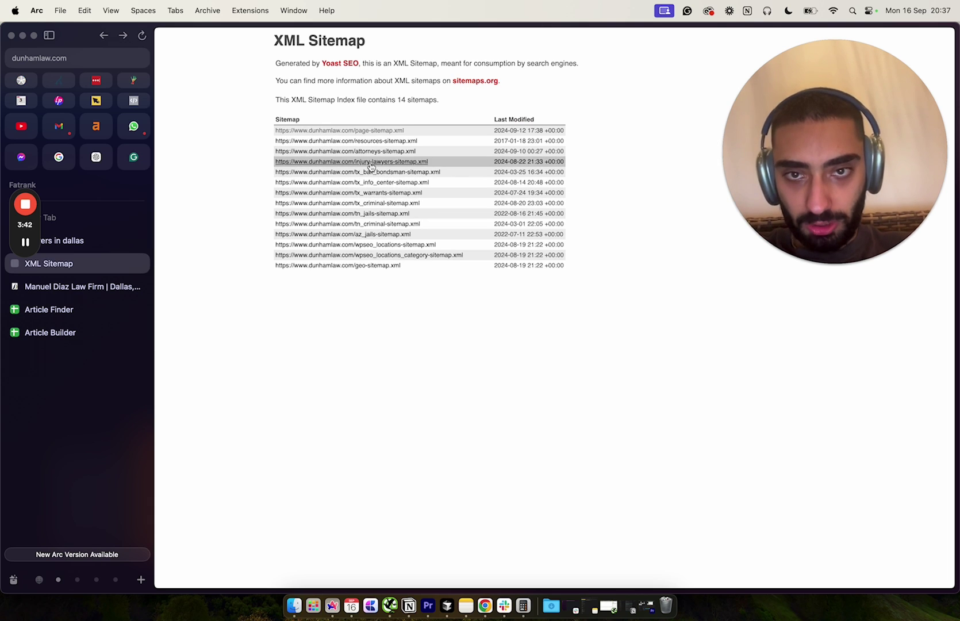
pyautogui.click(371, 162)
pyautogui.scroll(-2, 276, 325)
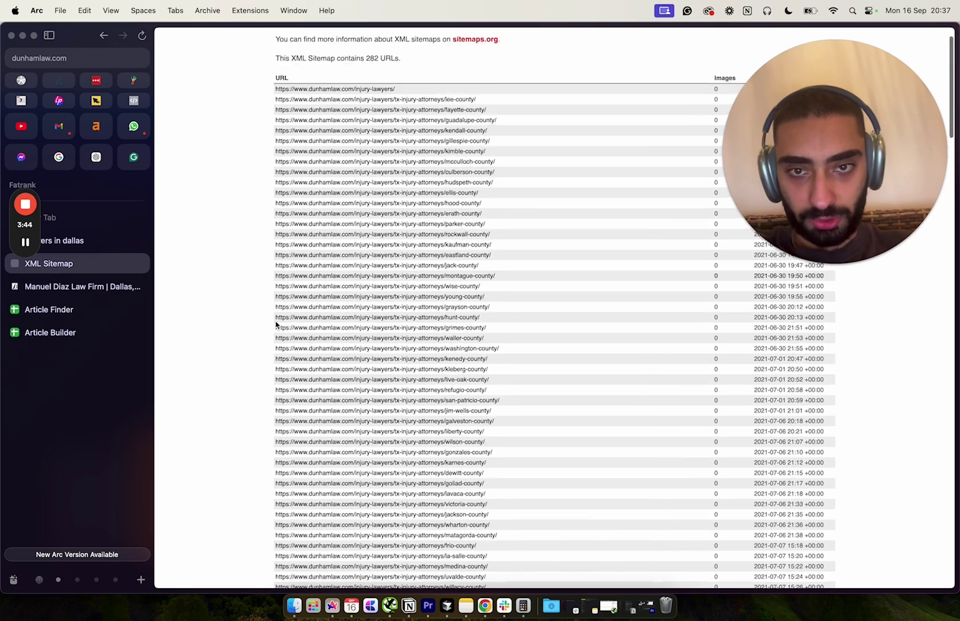
pyautogui.scroll(-20, 276, 326)
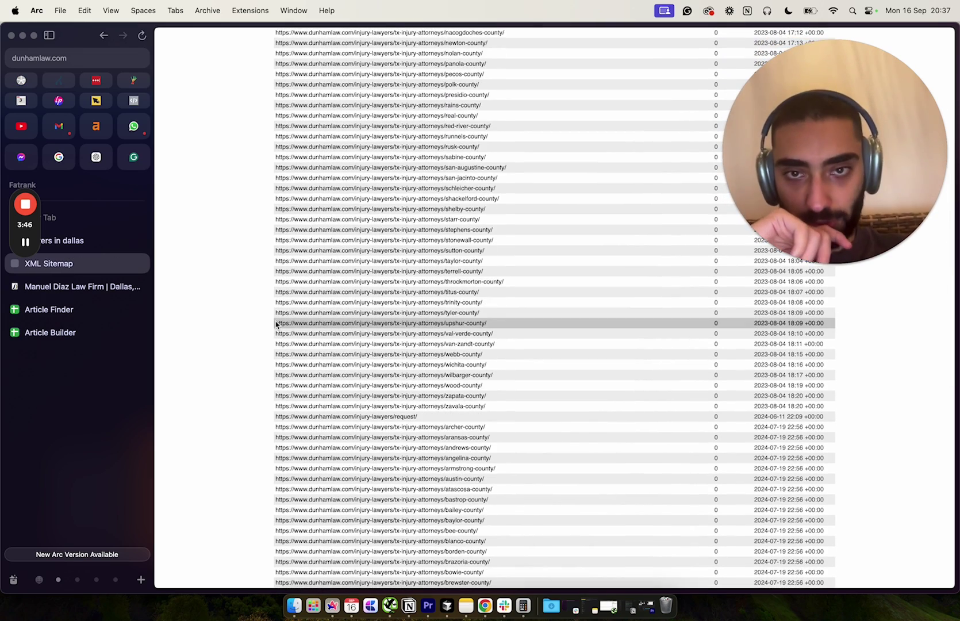
pyautogui.scroll(-5, 276, 325)
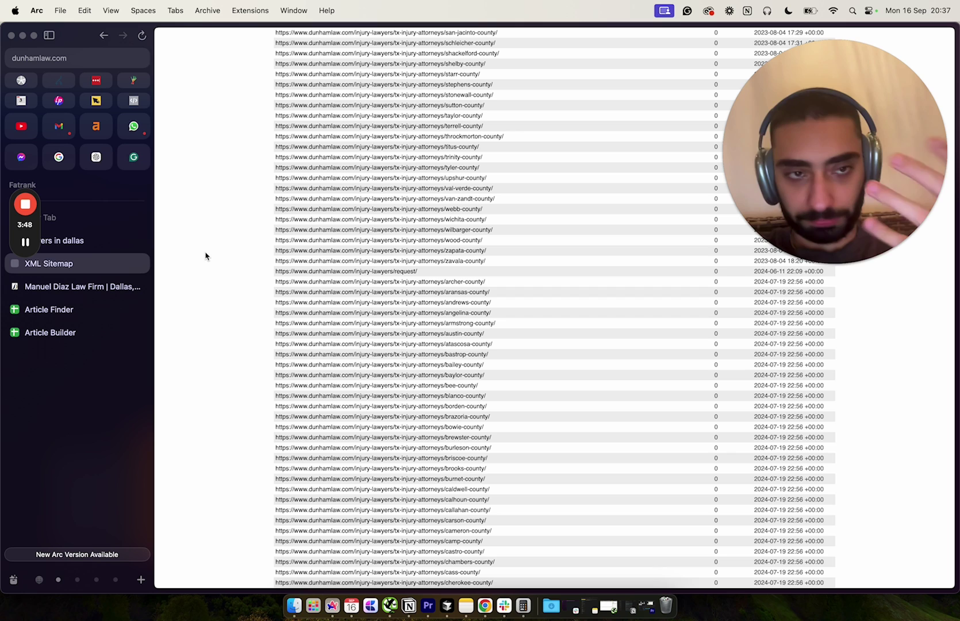
pyautogui.click(80, 246)
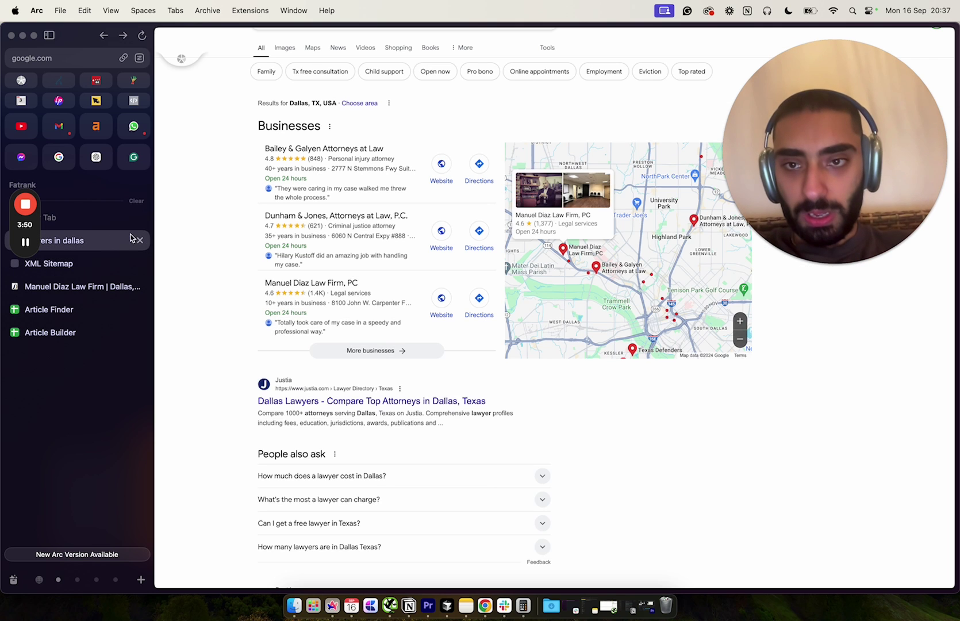
# Open the Bailey & Galyen website's /sitemap.xml.
pyautogui.click(448, 165)
pyautogui.click(148, 58)
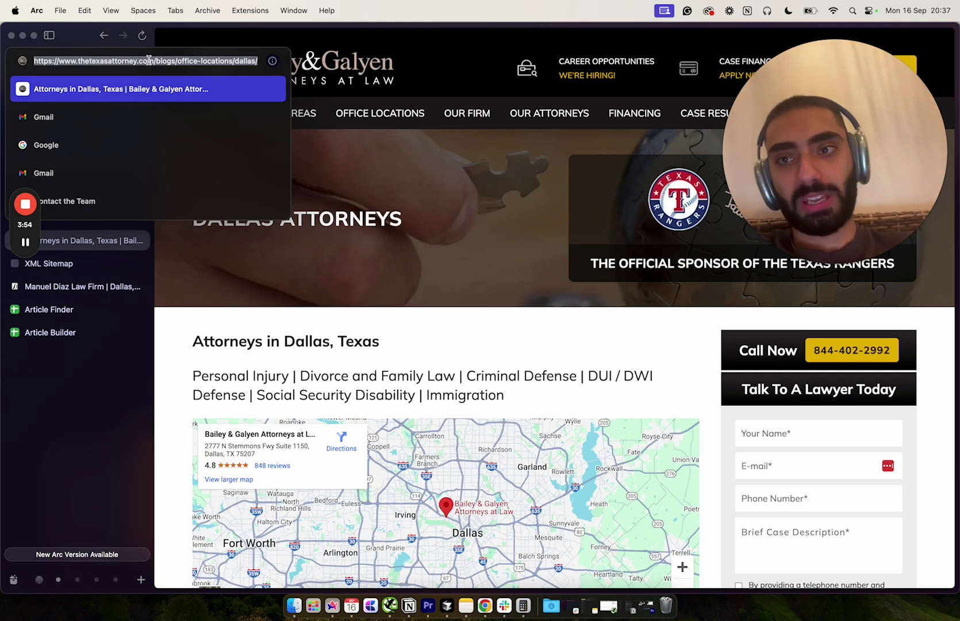
pyautogui.click(155, 61)
pyautogui.press('super+shift+Right')
pyautogui.press('BackSpace')
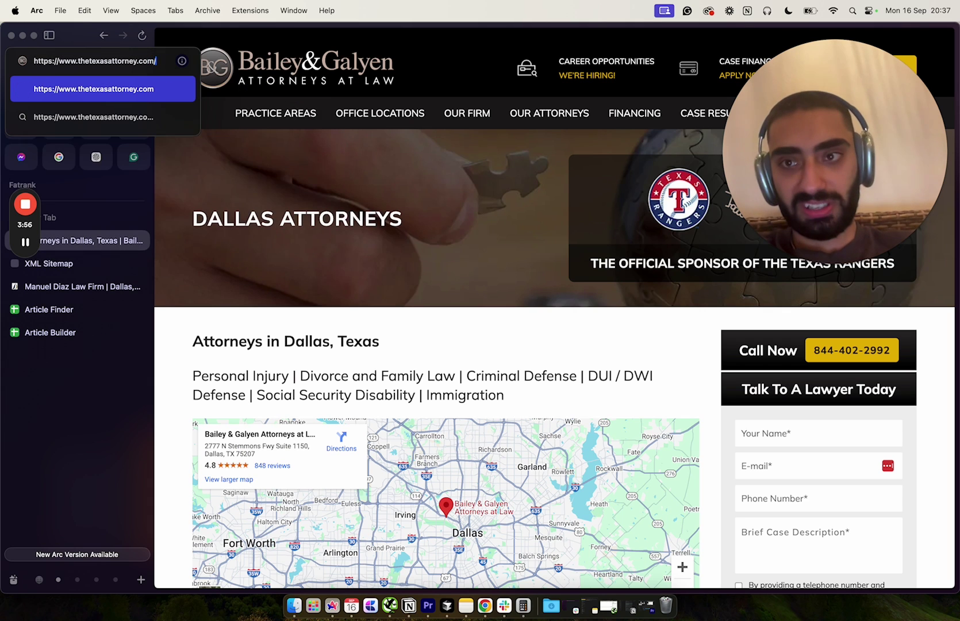
pyautogui.write('sit')
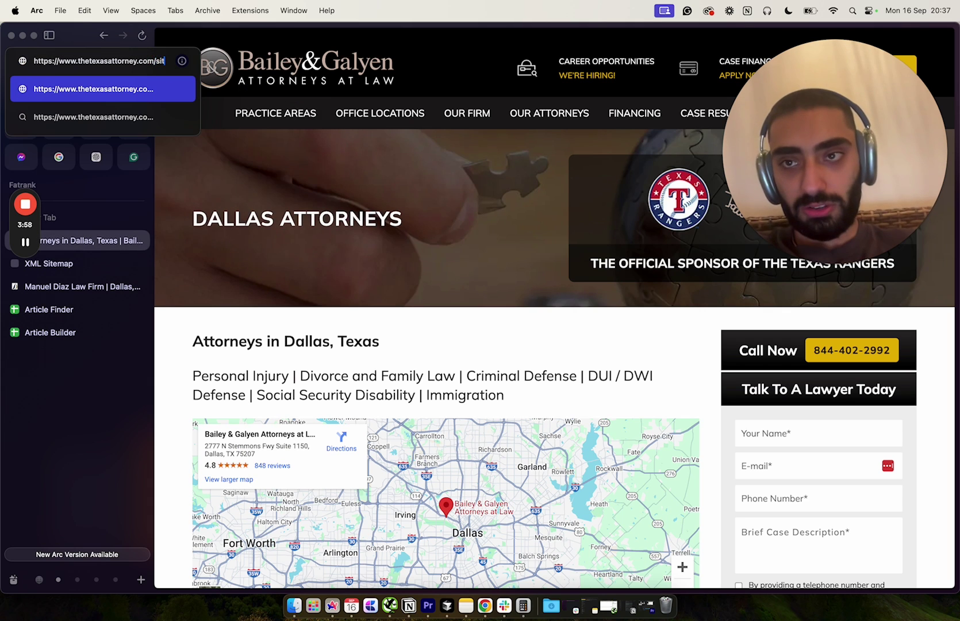
pyautogui.write('emap.xml')
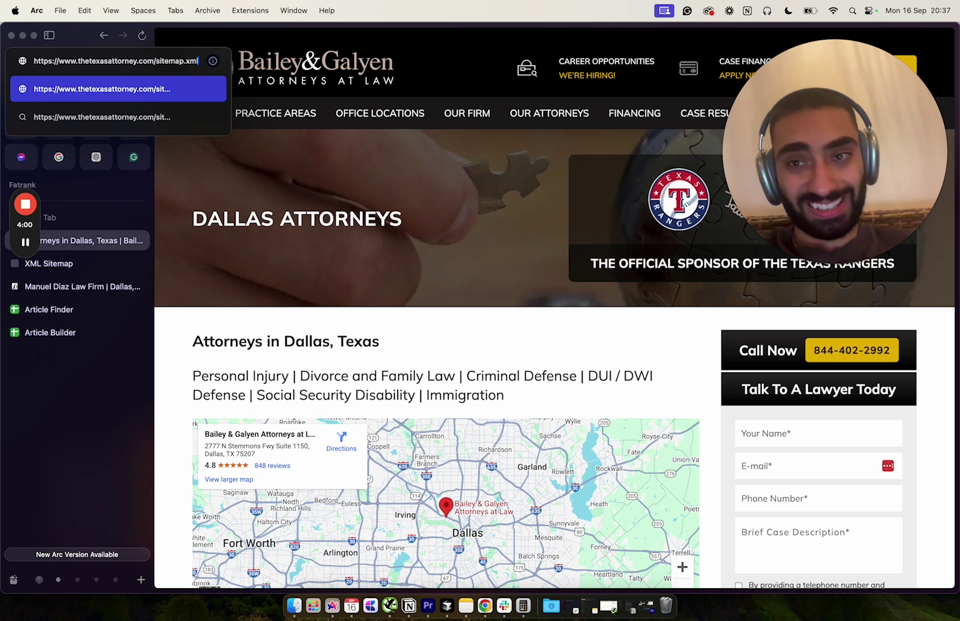
pyautogui.press('Return')
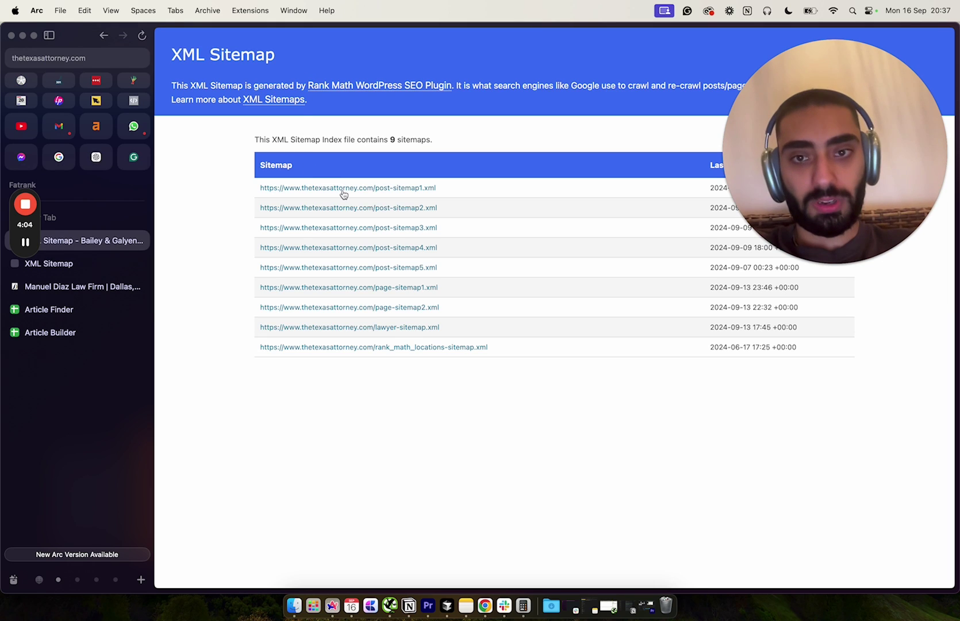
# Open post-sitemap1.xml and copy its address to the clipboard.
pyautogui.moveTo(806, 126); pyautogui.dragTo(800, 371)
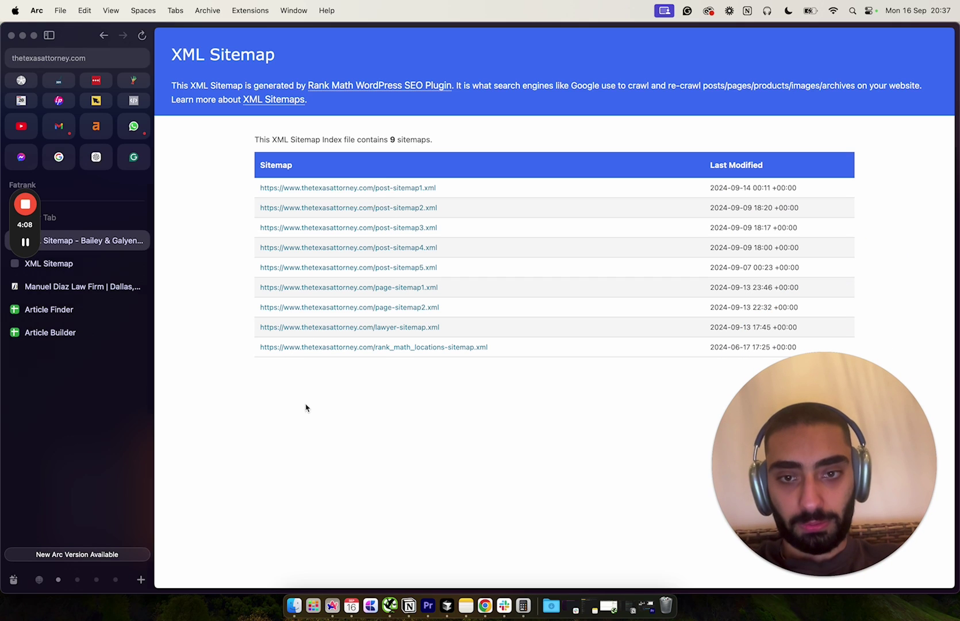
pyautogui.click(365, 189)
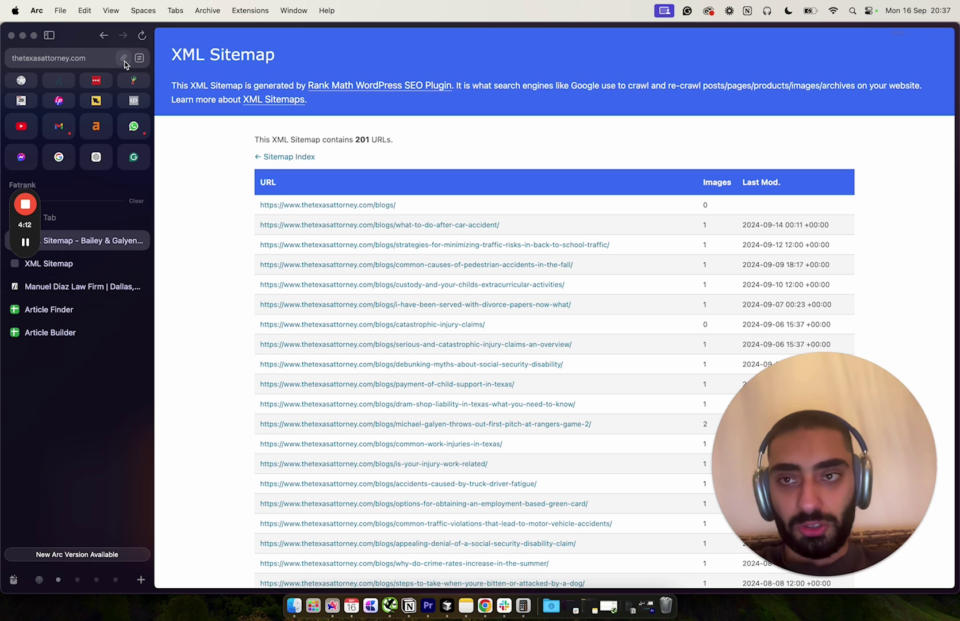
pyautogui.click(124, 59)
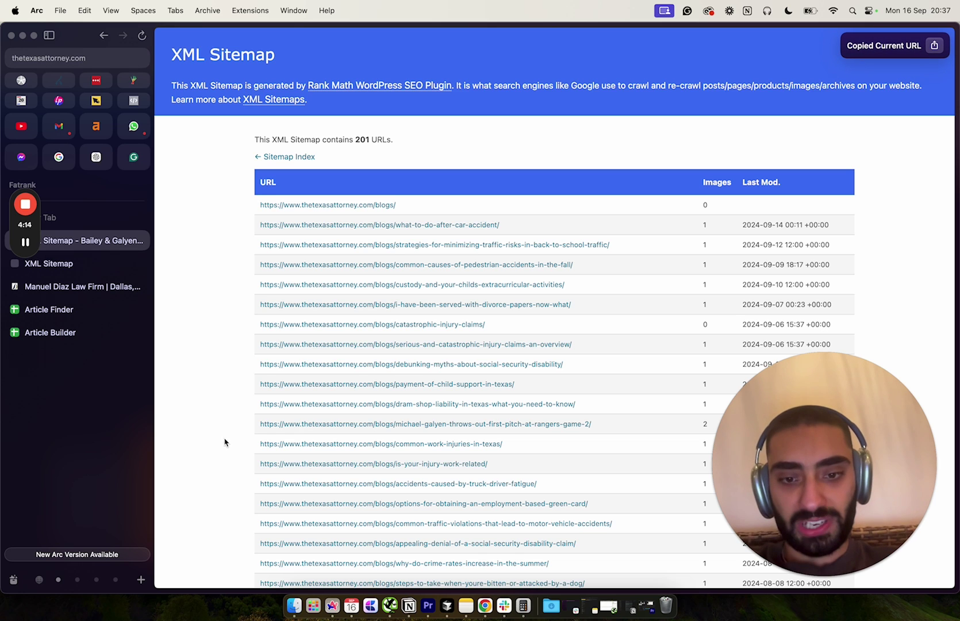
pyautogui.click(76, 312)
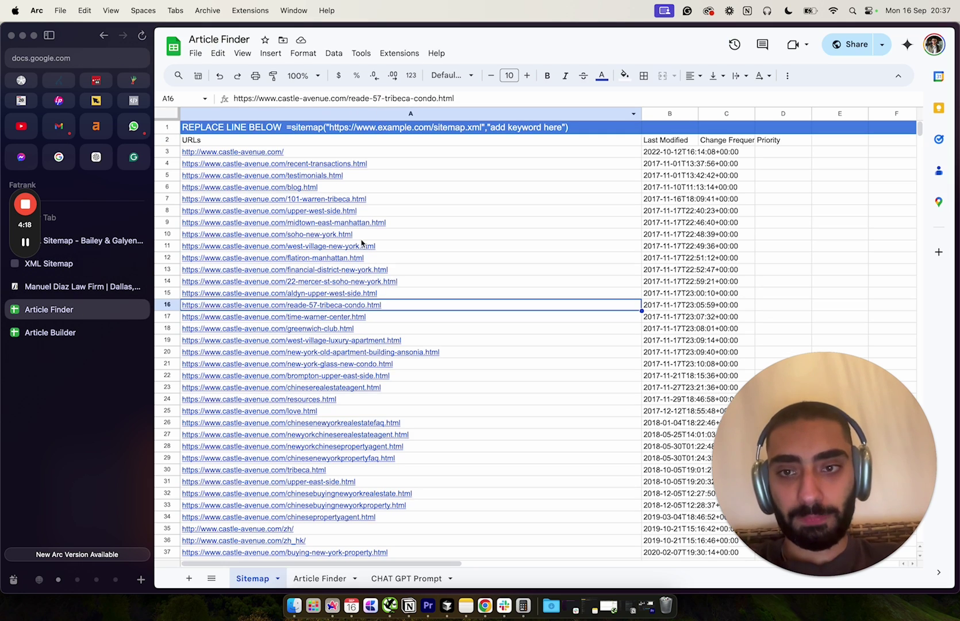
# Point the A2 =sitemap formula at the copied post-sitemap1.xml URL with an 'accident' filter.
pyautogui.click(411, 140)
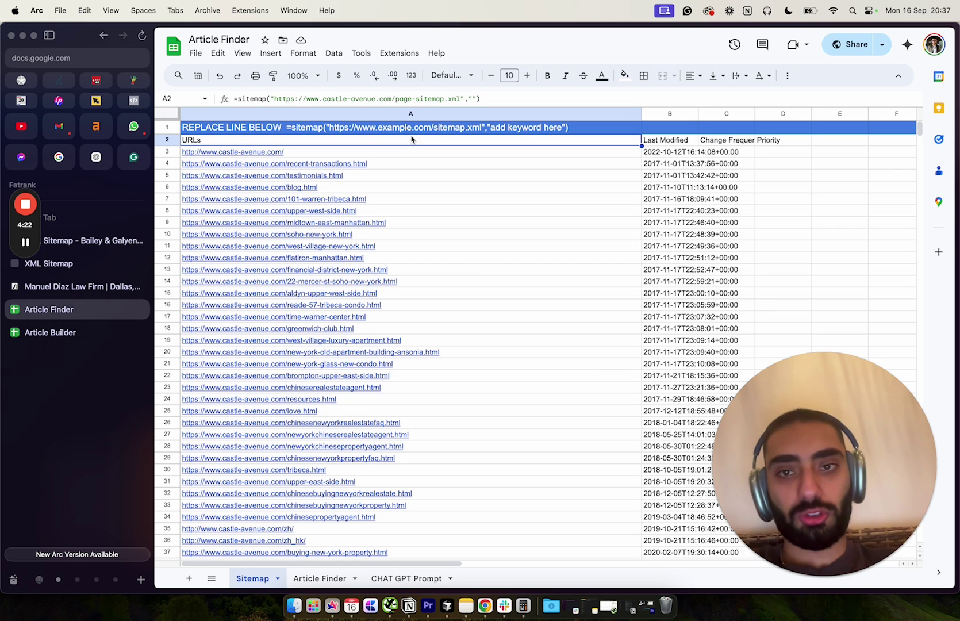
pyautogui.moveTo(463, 99); pyautogui.dragTo(276, 100)
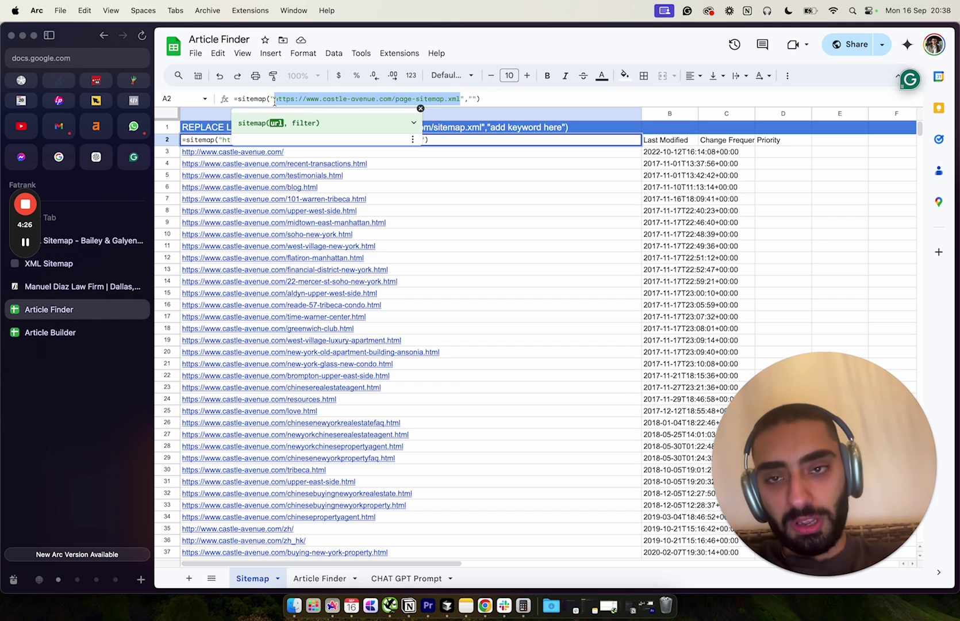
pyautogui.press('super+v')
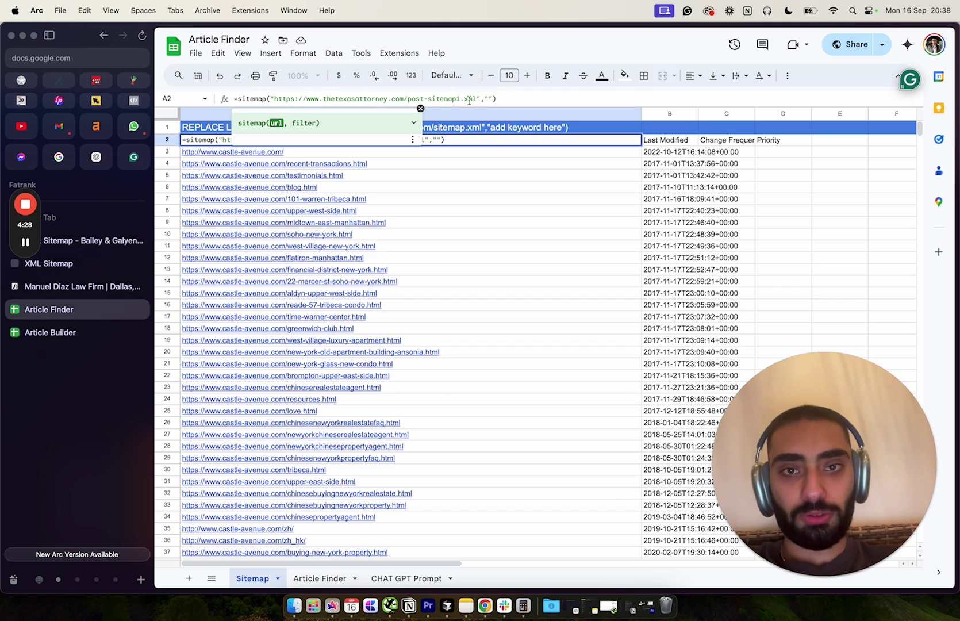
pyautogui.click(488, 98)
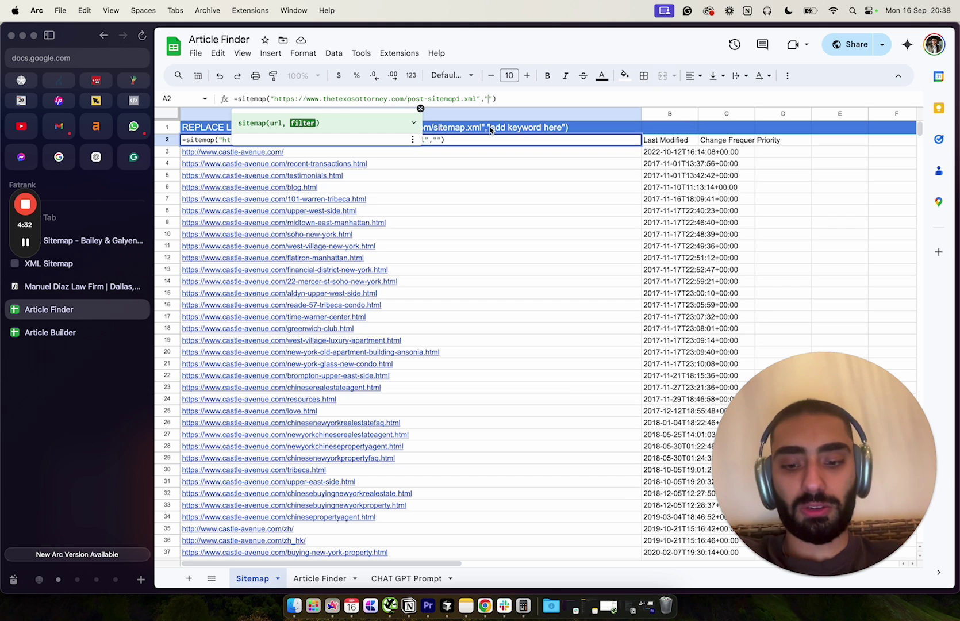
pyautogui.write('acci')
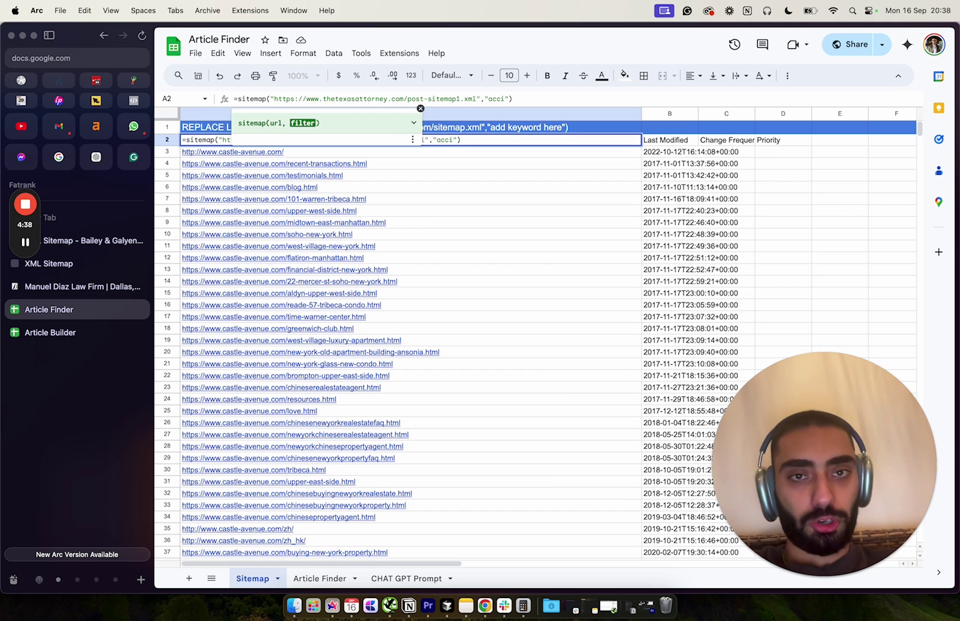
pyautogui.press('BackSpace')
pyautogui.press('BackSpace')
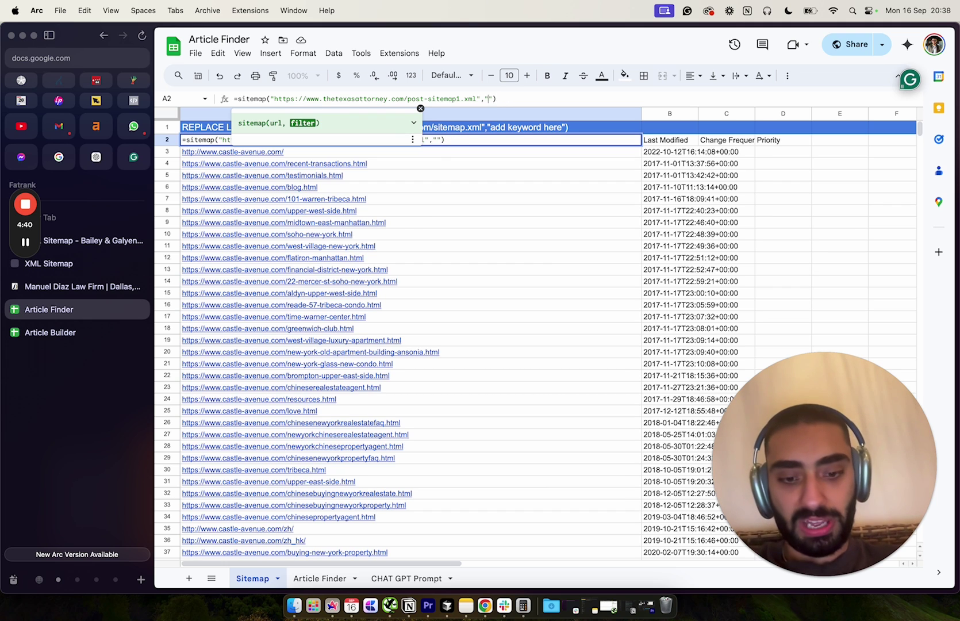
pyautogui.write('injur')
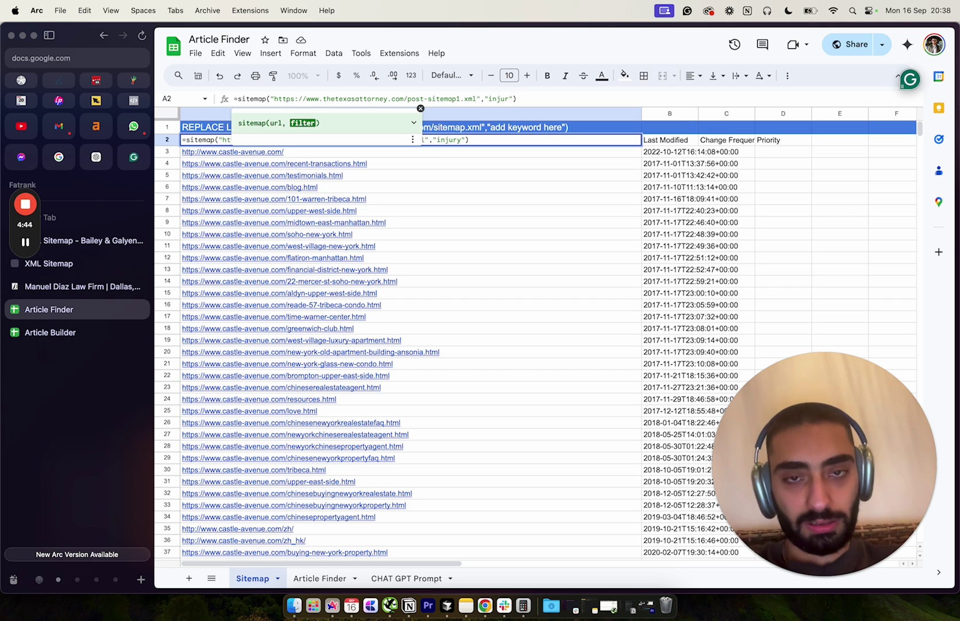
pyautogui.press('BackSpace')
pyautogui.press('BackSpace')
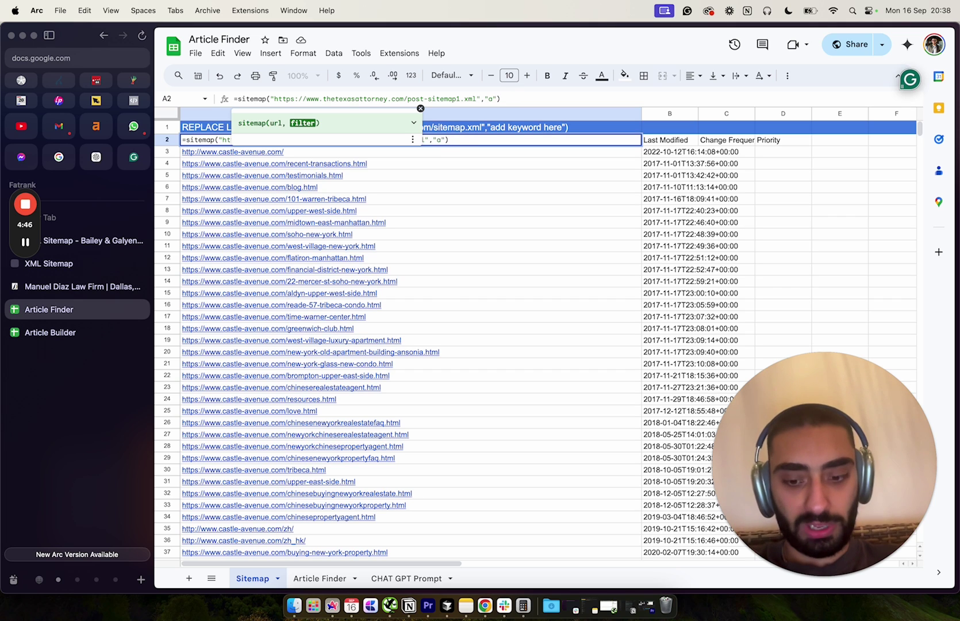
pyautogui.press('Return')
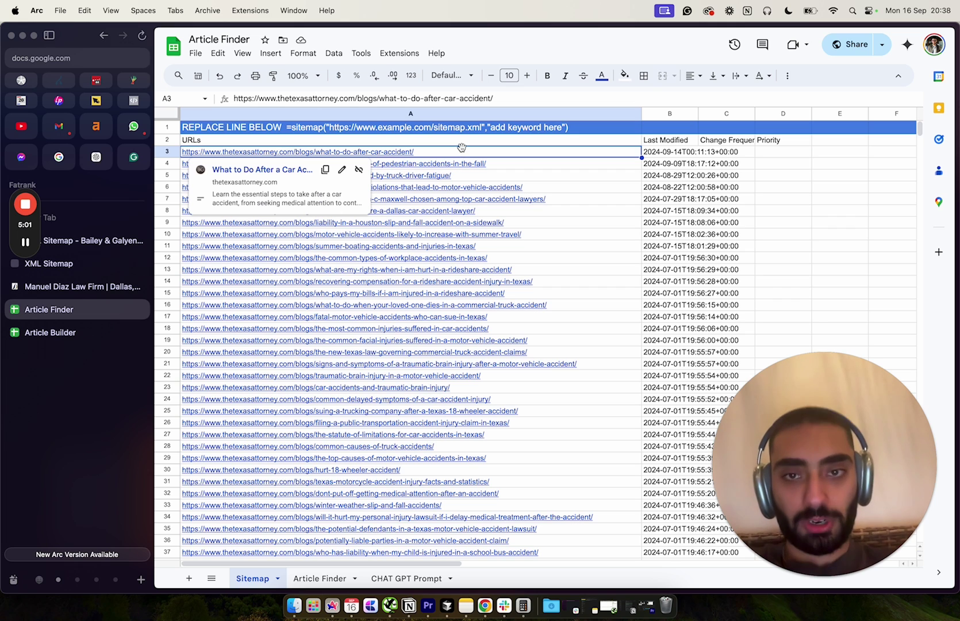
# Preview the pedestrian accidents, truck-driver fatigue and traffic violations article URLs.
pyautogui.click(506, 167)
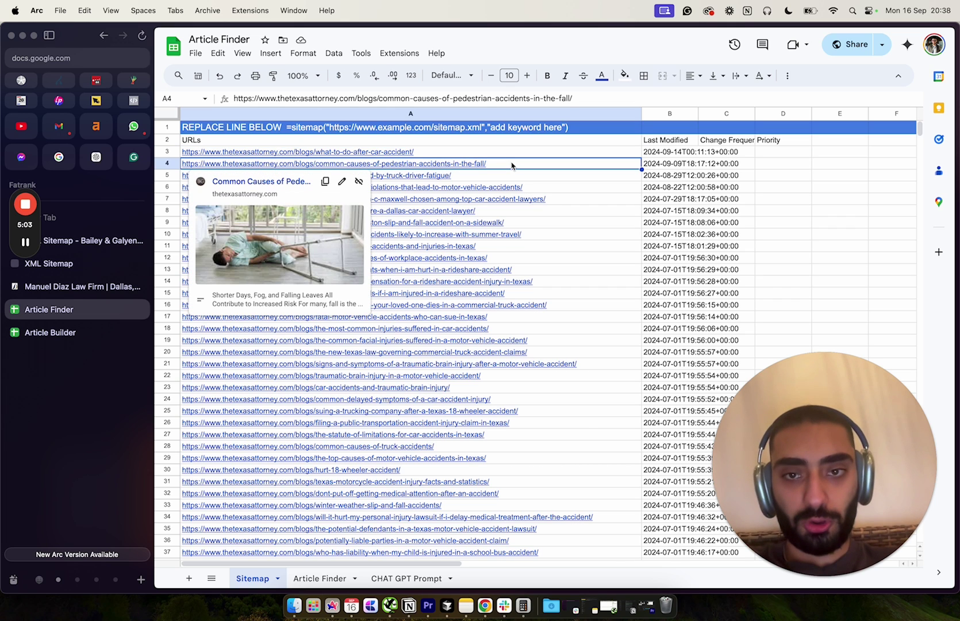
pyautogui.click(512, 176)
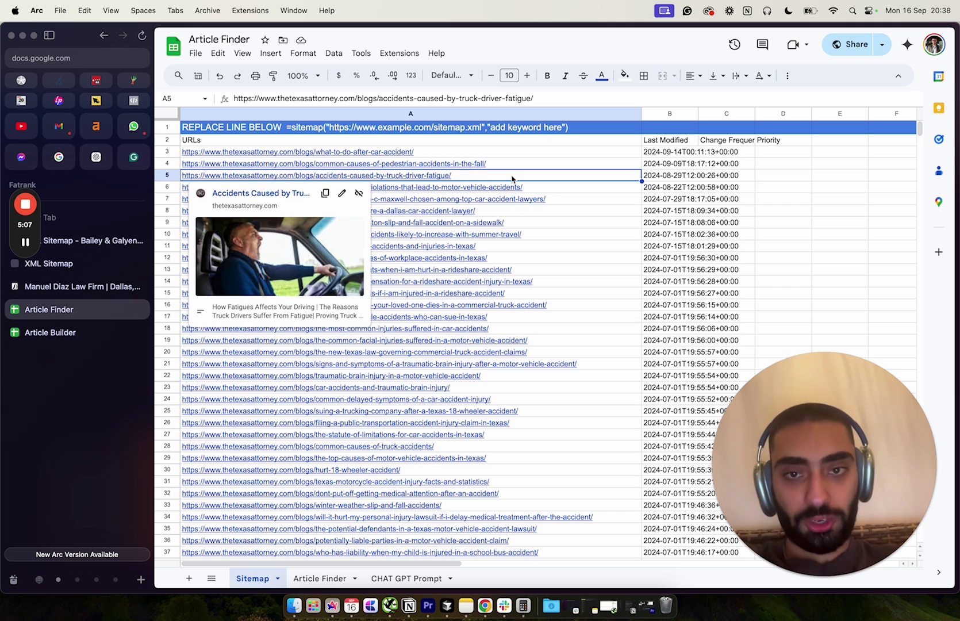
pyautogui.click(546, 191)
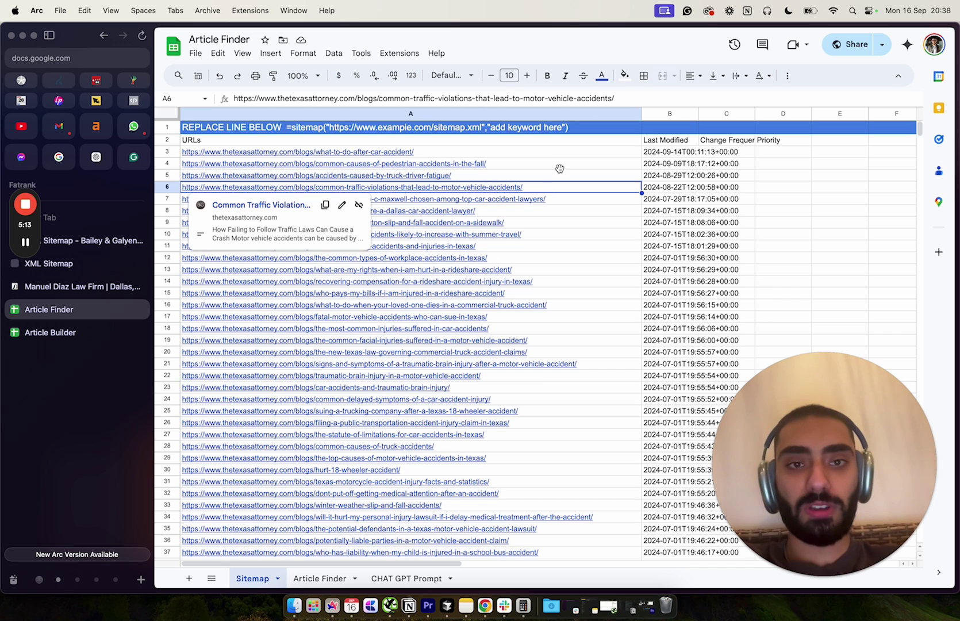
# Highlight the 'accident' filter keyword in the A2 sitemap formula.
pyautogui.click(529, 141)
pyautogui.click(499, 95)
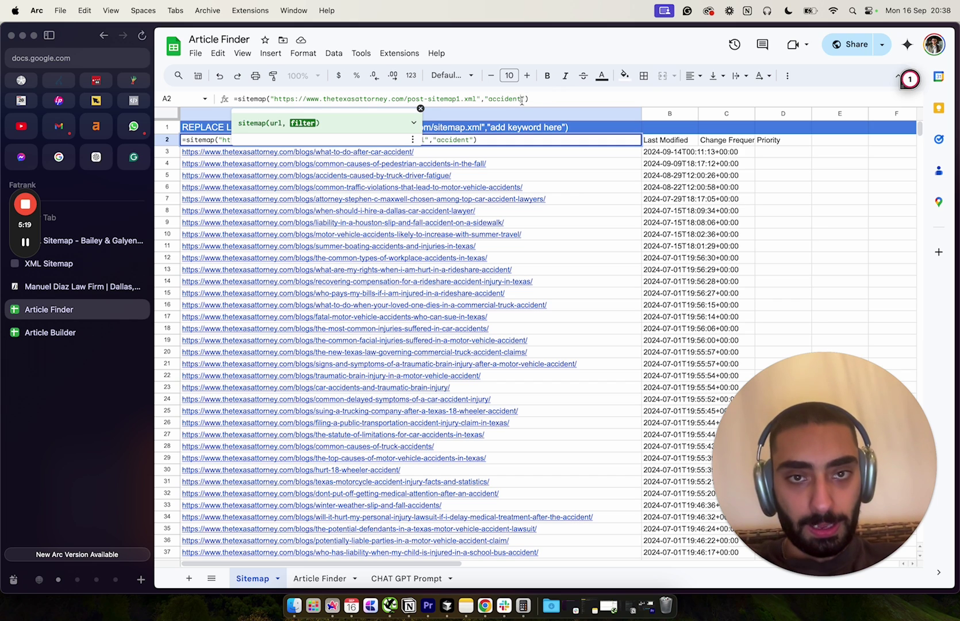
pyautogui.moveTo(522, 100); pyautogui.dragTo(495, 101)
# Commit the A2 formula with an empty filter and preview the catastrophic injury and parental rights URLs.
pyautogui.press('BackSpace')
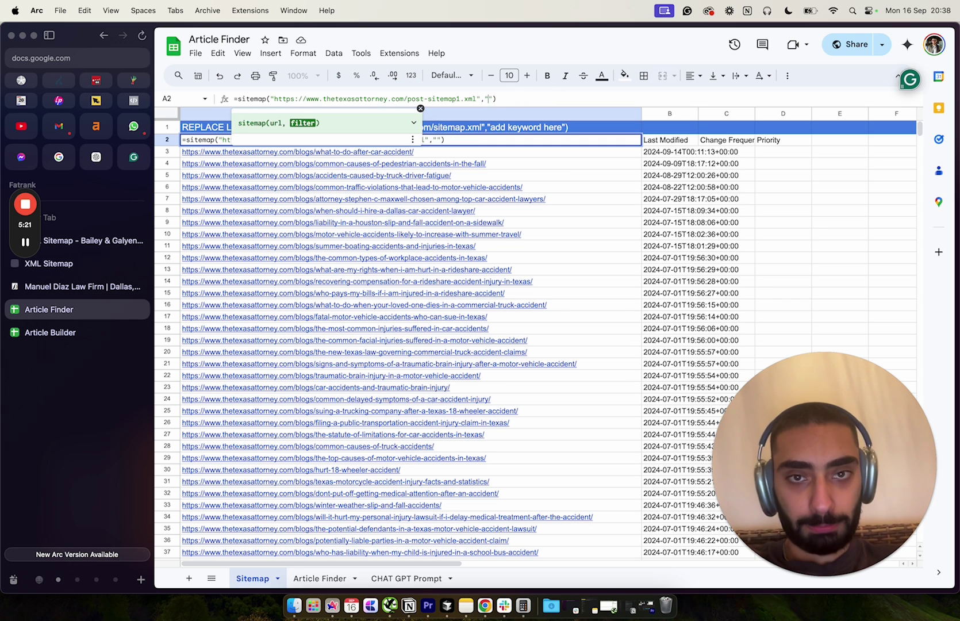
pyautogui.press('Return')
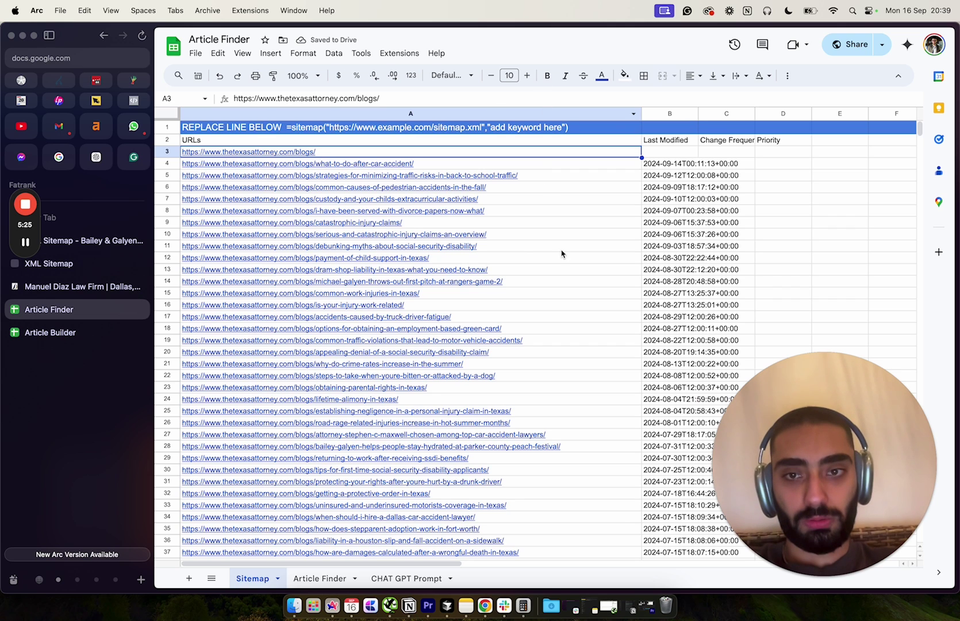
pyautogui.click(547, 227)
pyautogui.scroll(-5, 558, 247)
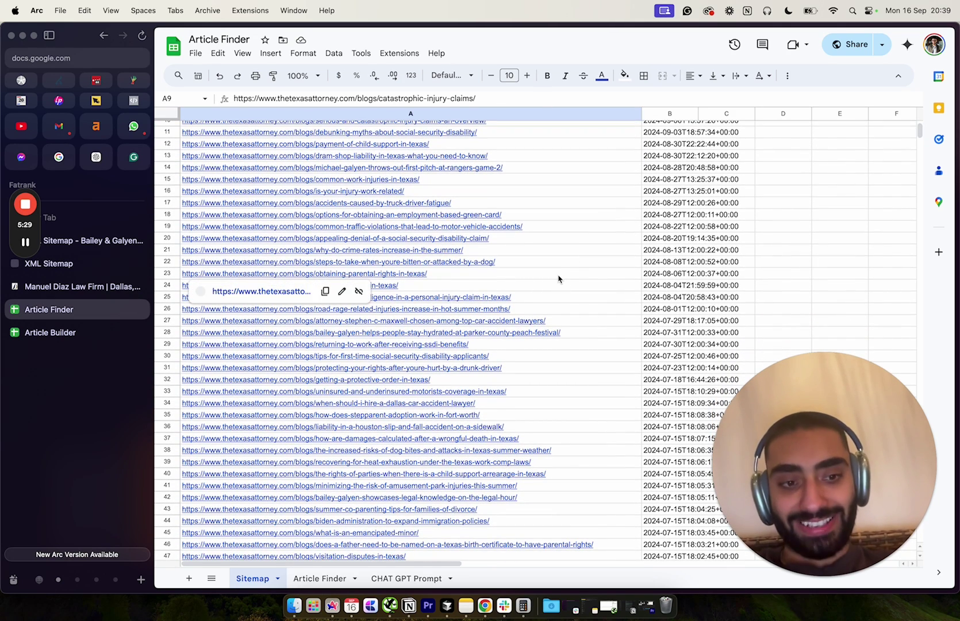
pyautogui.click(557, 278)
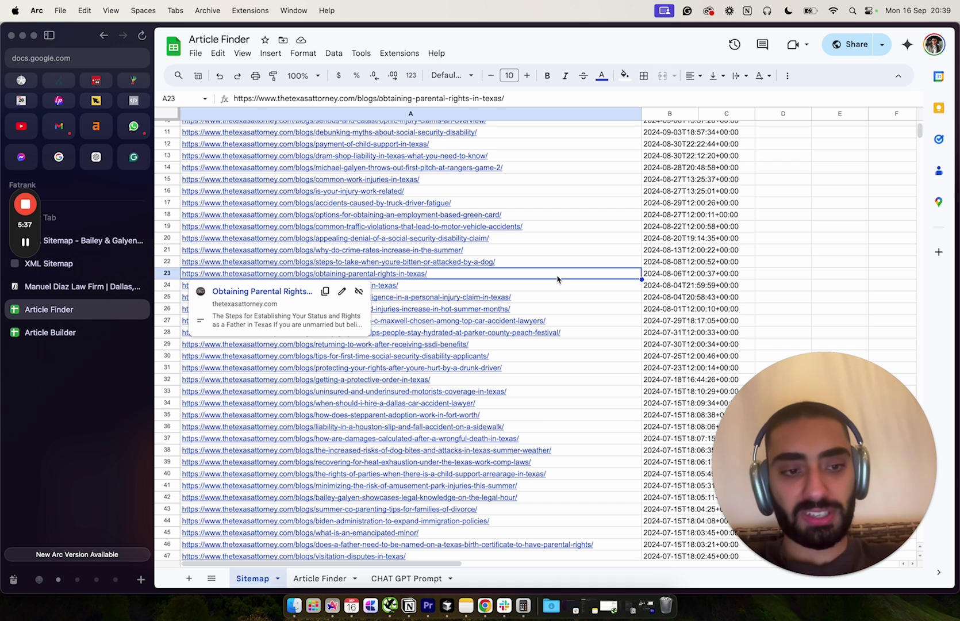
pyautogui.scroll(5, 573, 451)
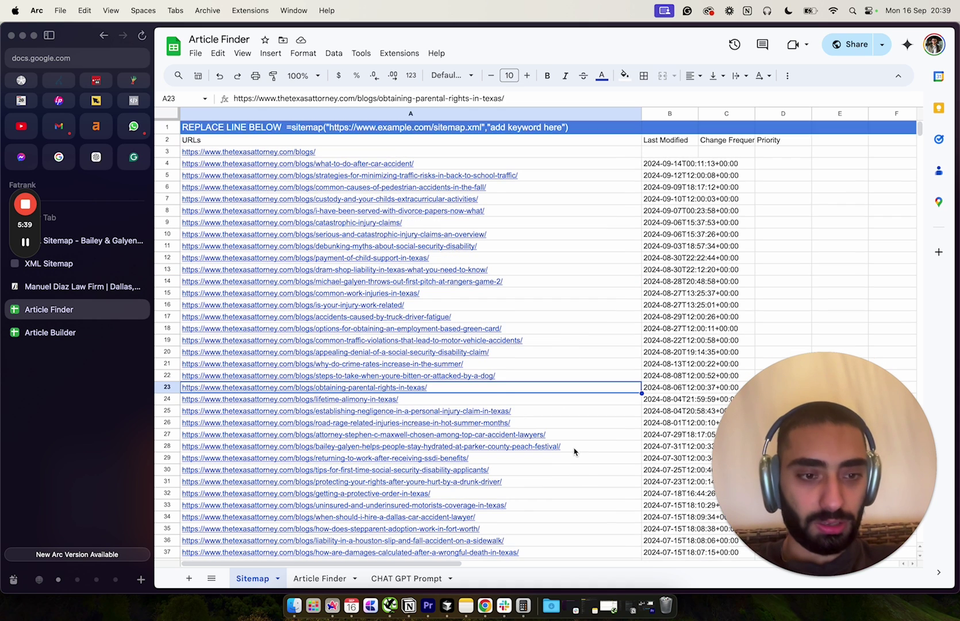
# Set the A2 sitemap formula's filter keyword to 'injury'.
pyautogui.click(515, 141)
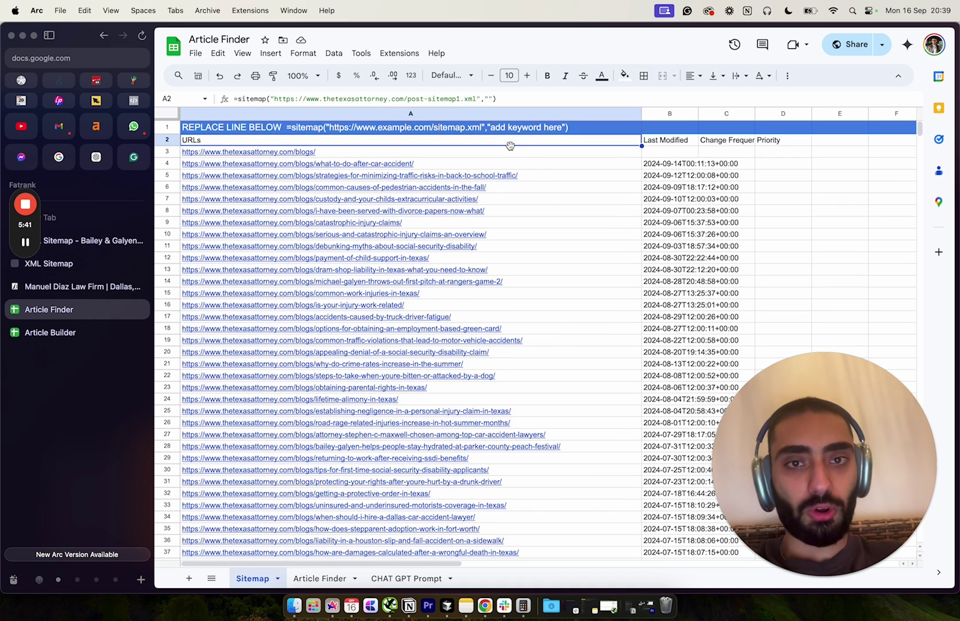
pyautogui.click(487, 98)
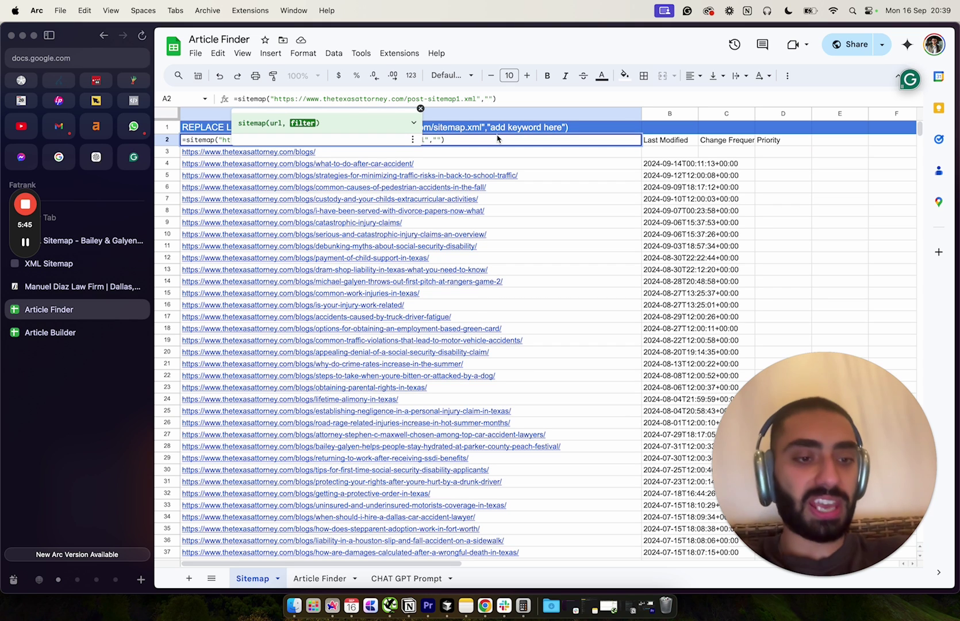
pyautogui.write('inj')
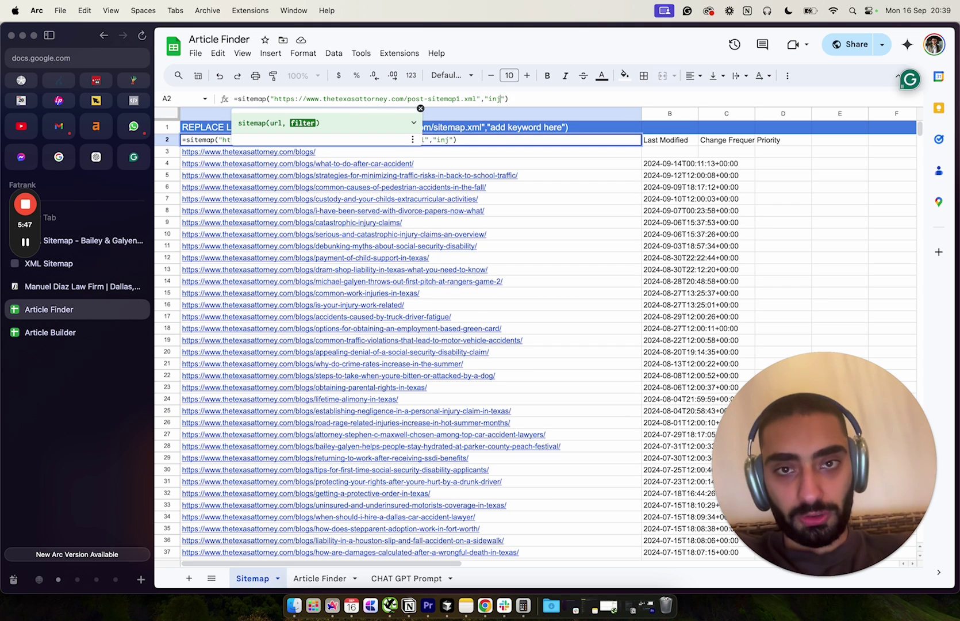
pyautogui.write('ury')
pyautogui.press('Return')
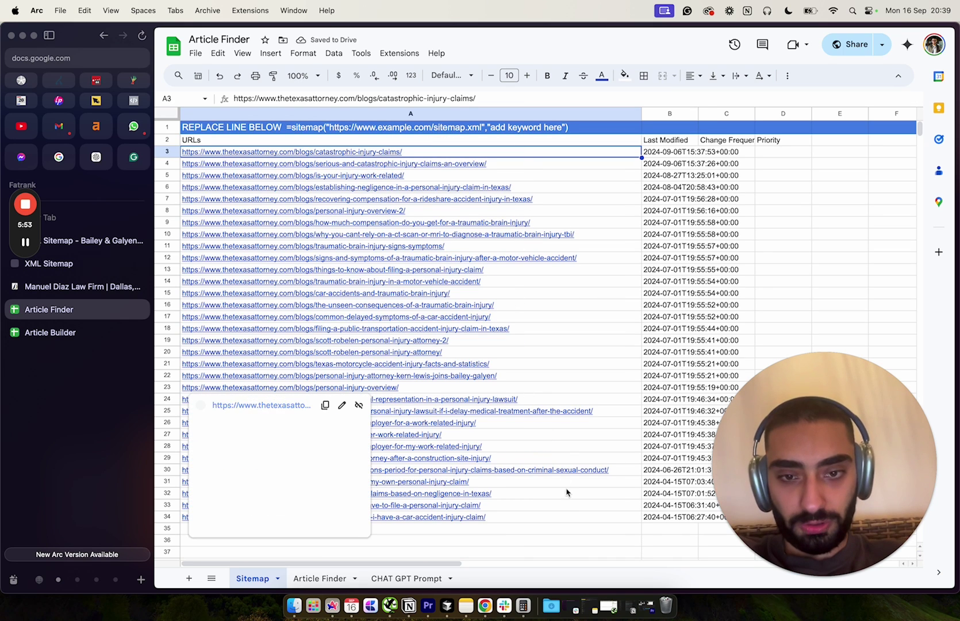
# Preview the personal injury filing deadline URL among the 32 filtered results.
pyautogui.click(549, 526)
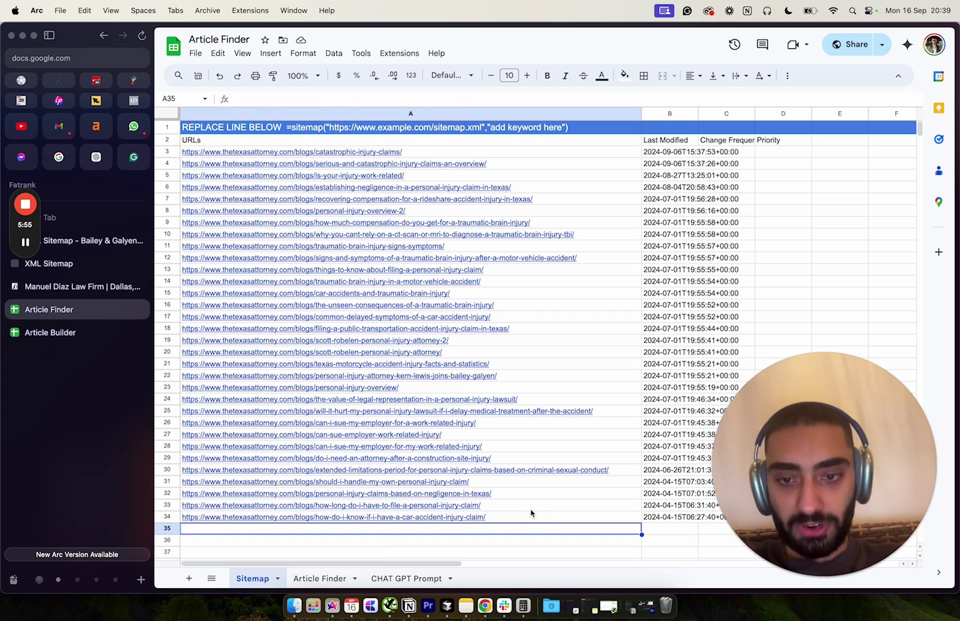
pyautogui.click(532, 505)
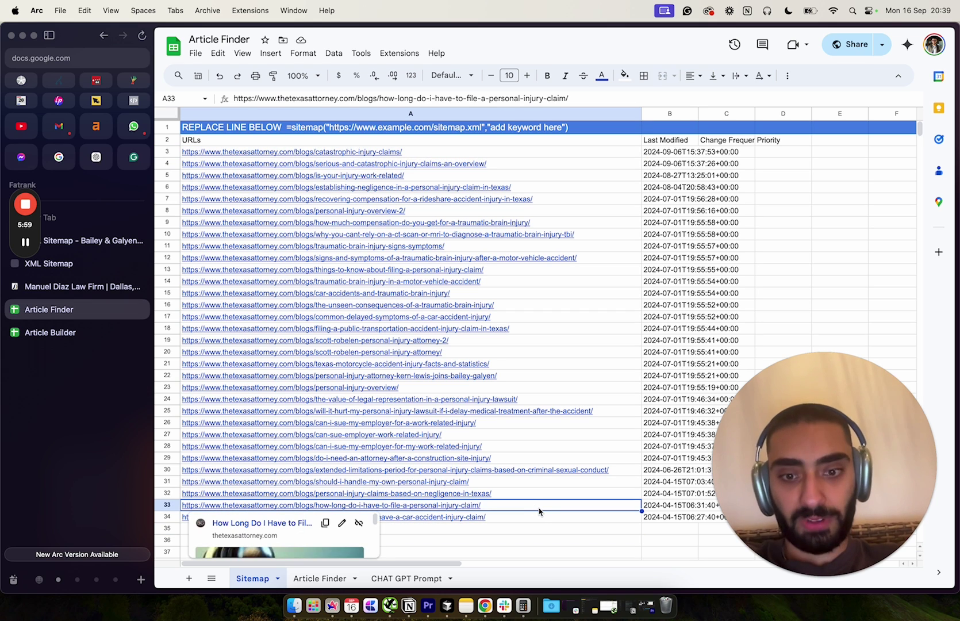
pyautogui.click(539, 537)
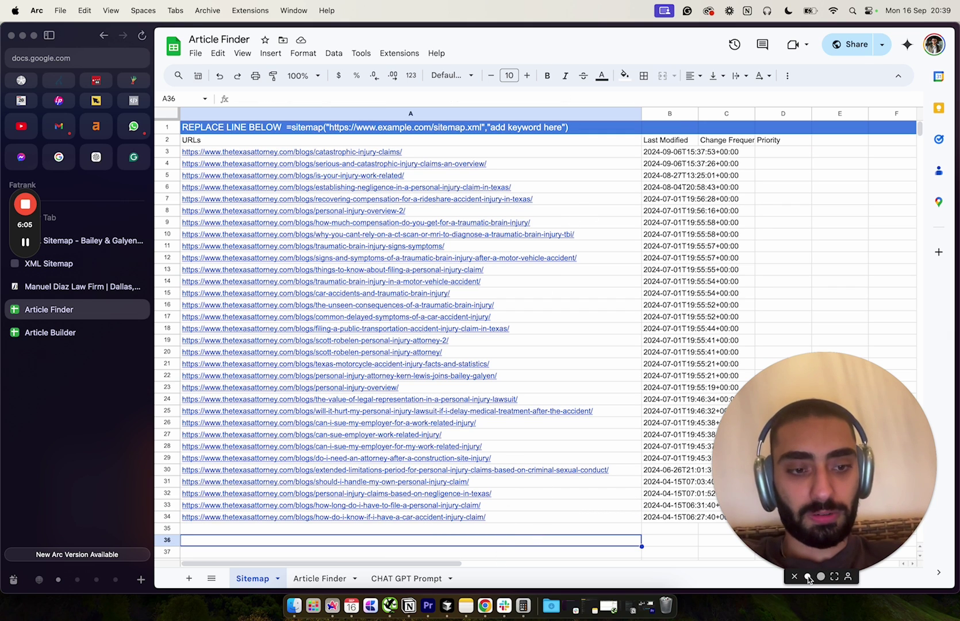
pyautogui.click(793, 576)
pyautogui.moveTo(802, 496); pyautogui.dragTo(913, 400)
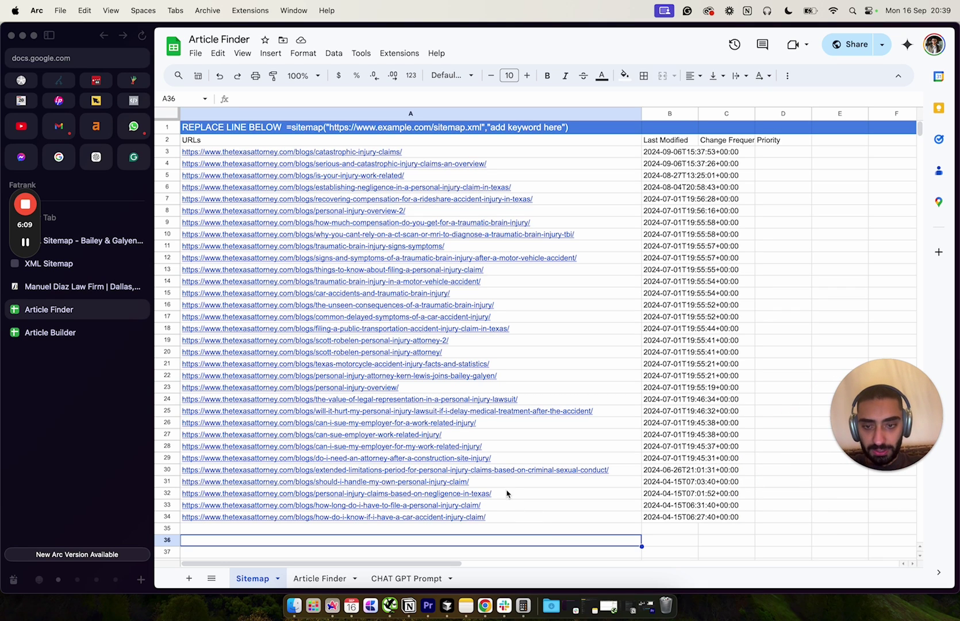
# Select and copy the seven chosen injury article URLs from the sitemap list.
pyautogui.moveTo(509, 493); pyautogui.dragTo(514, 517)
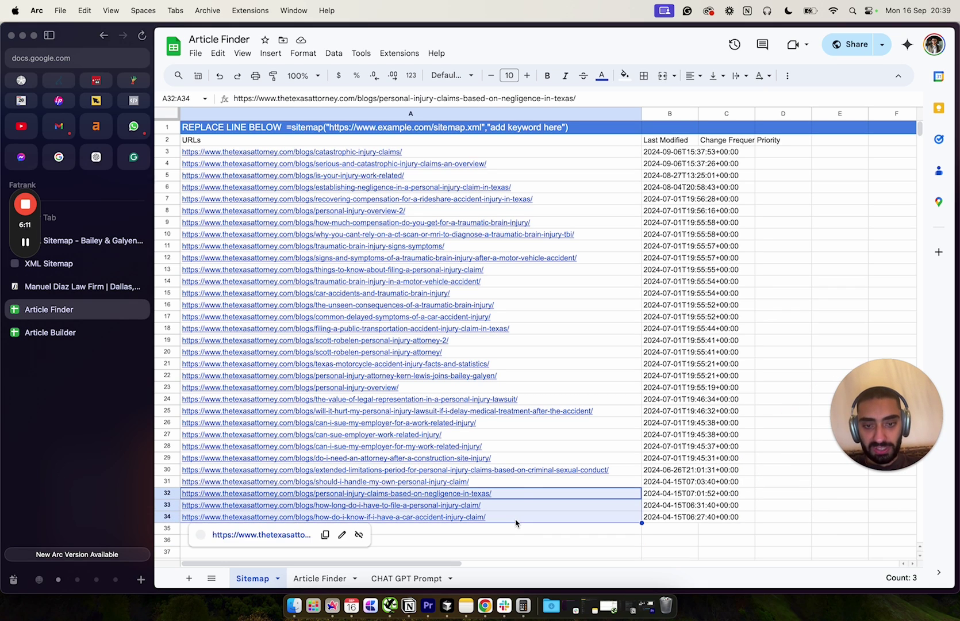
pyautogui.keyDown('super'); pyautogui.click(522, 460); pyautogui.keyUp('super')
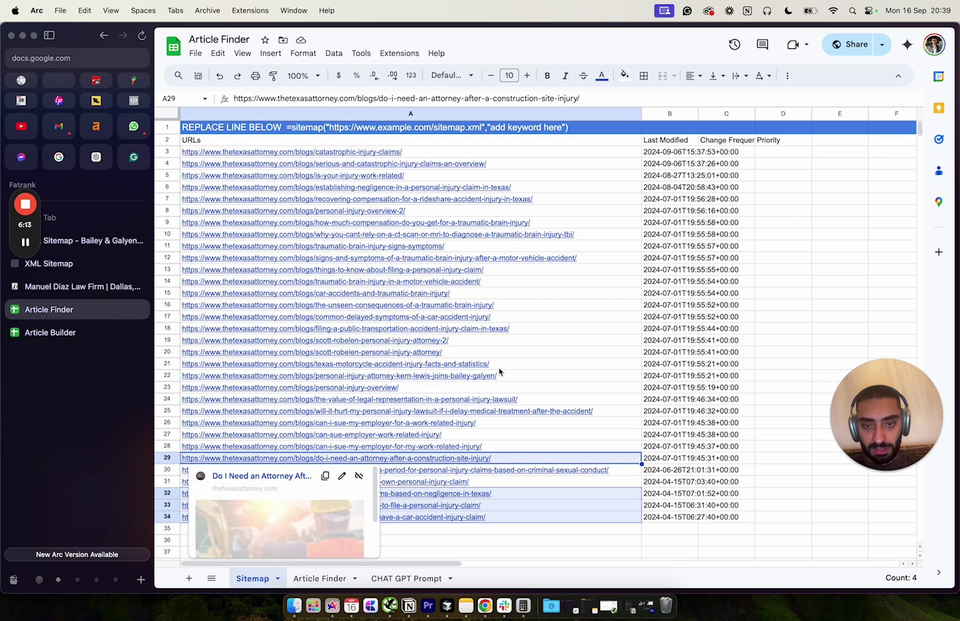
pyautogui.keyDown('super'); pyautogui.click(546, 401); pyautogui.keyUp('super')
pyautogui.keyDown('super'); pyautogui.click(546, 188); pyautogui.keyUp('super')
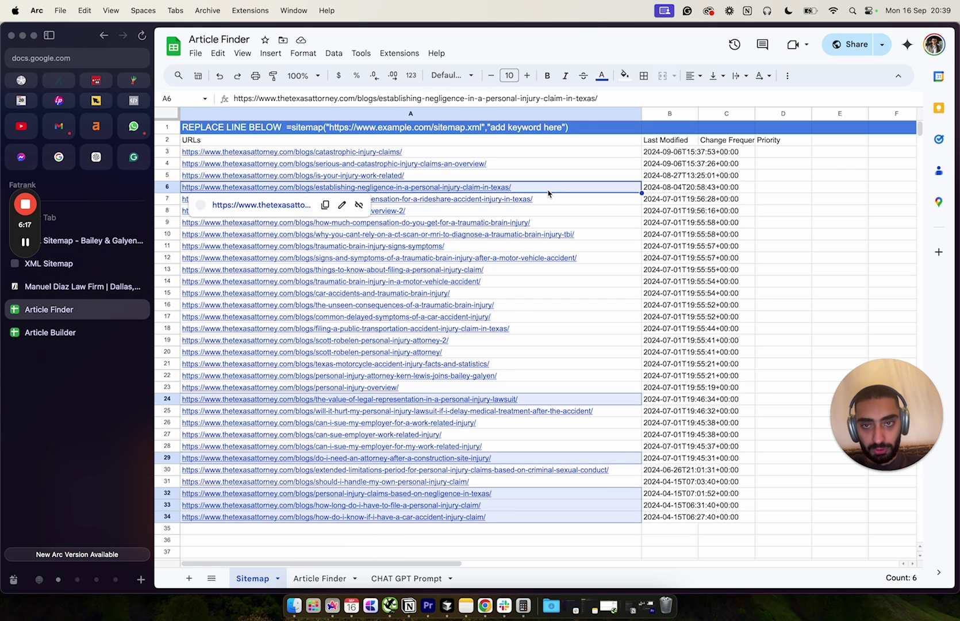
pyautogui.keyDown('super'); pyautogui.click(516, 154); pyautogui.keyUp('super')
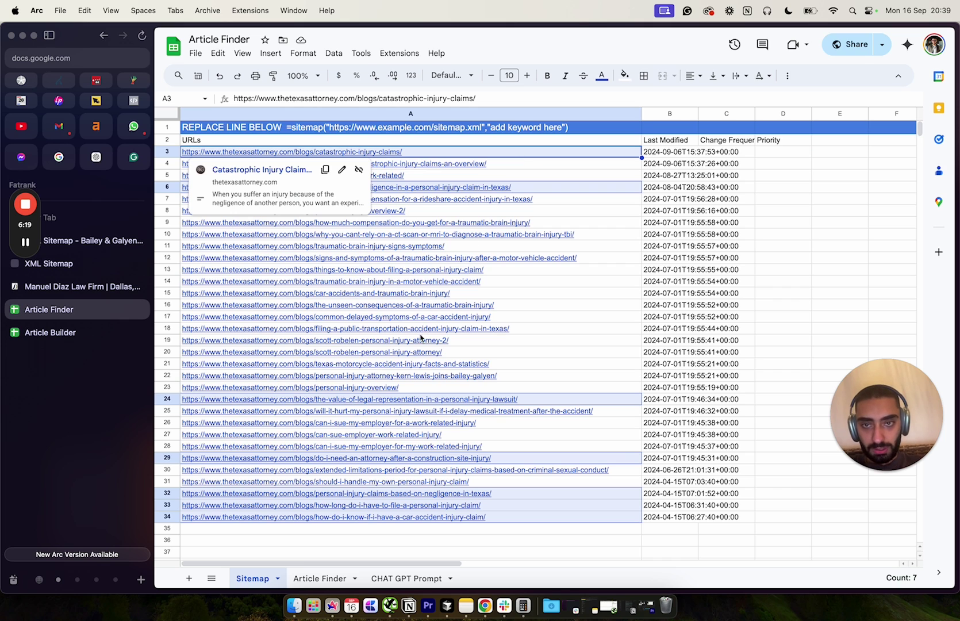
pyautogui.press('super+c')
# On Article Finder, paste the injury URLs over the old ones in column A and clear leftover A9:A10.
pyautogui.click(304, 579)
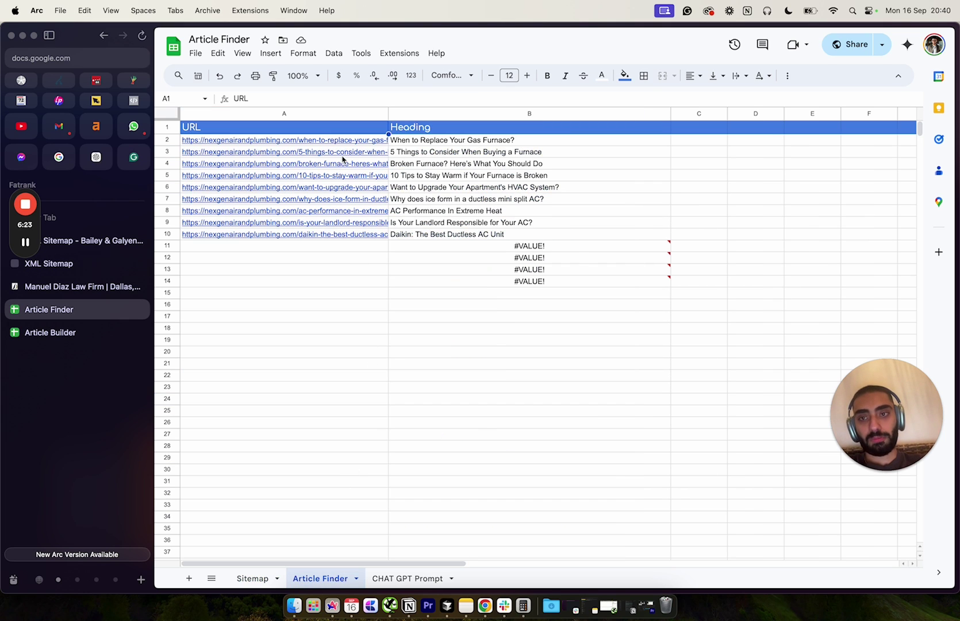
pyautogui.moveTo(333, 141); pyautogui.dragTo(331, 235)
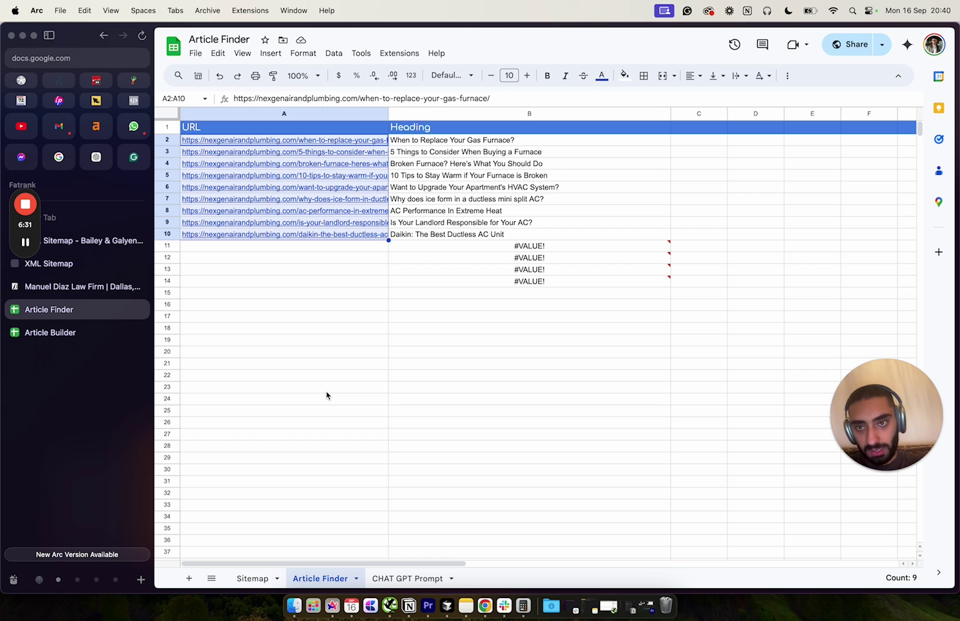
pyautogui.press('super+v')
pyautogui.moveTo(317, 224); pyautogui.dragTo(316, 239)
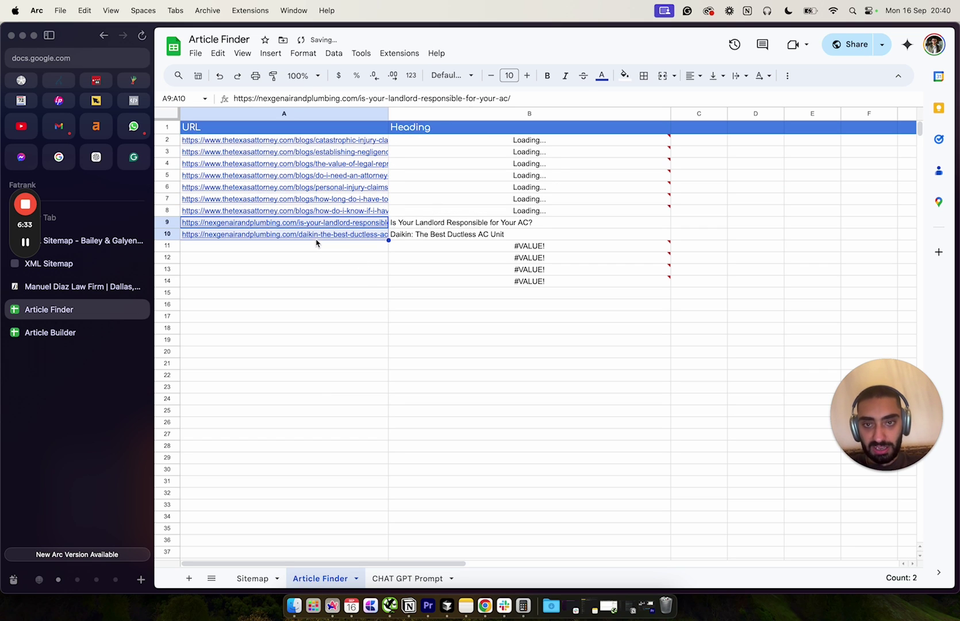
pyautogui.press('BackSpace')
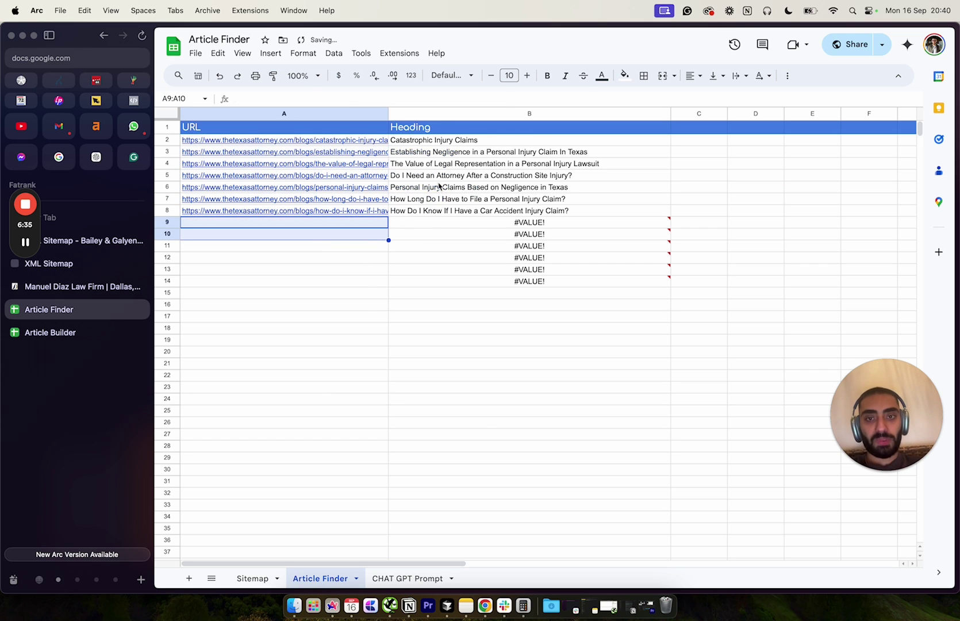
# Check the H1 headings pulled into column B and the IMPORTXML formulas in B7 and B8.
pyautogui.moveTo(426, 141); pyautogui.dragTo(418, 211)
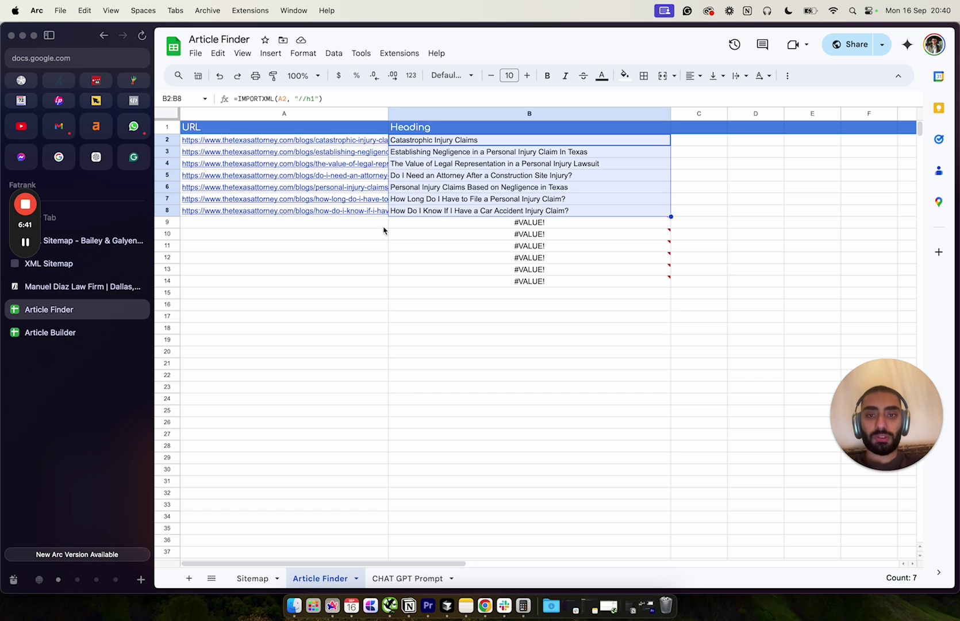
pyautogui.click(361, 250)
pyautogui.click(303, 213)
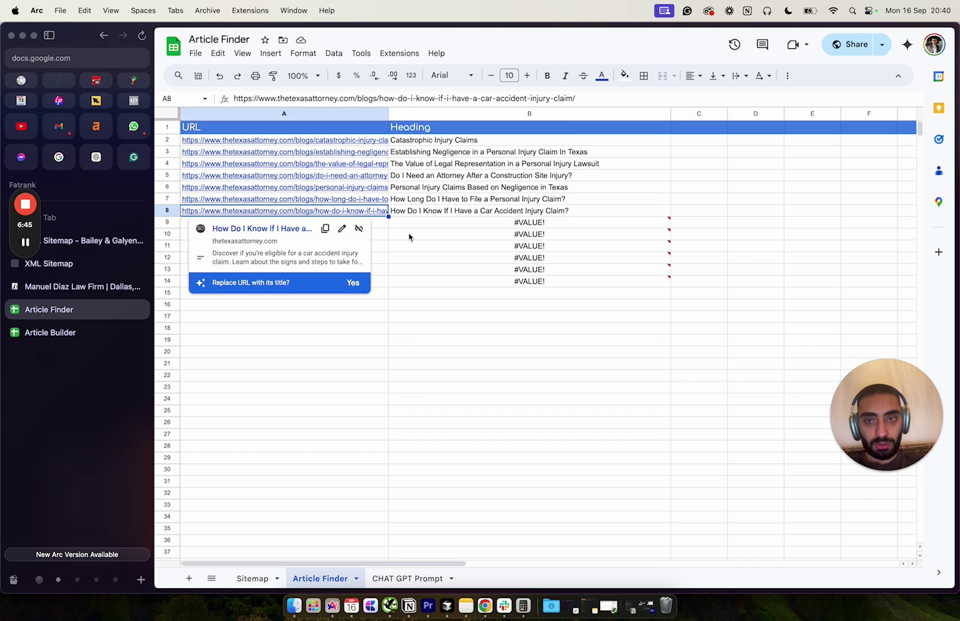
pyautogui.click(414, 216)
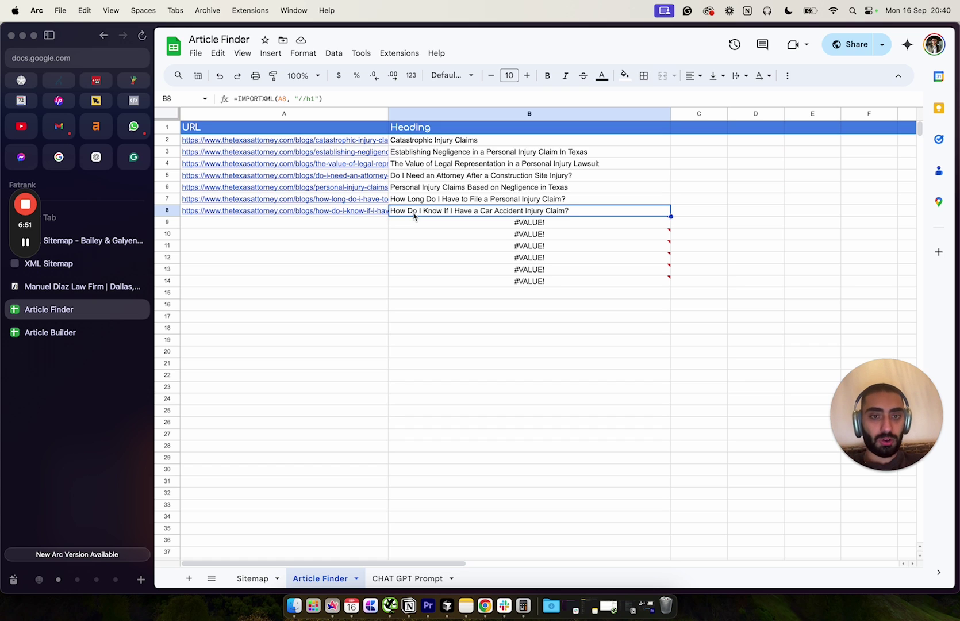
pyautogui.click(441, 201)
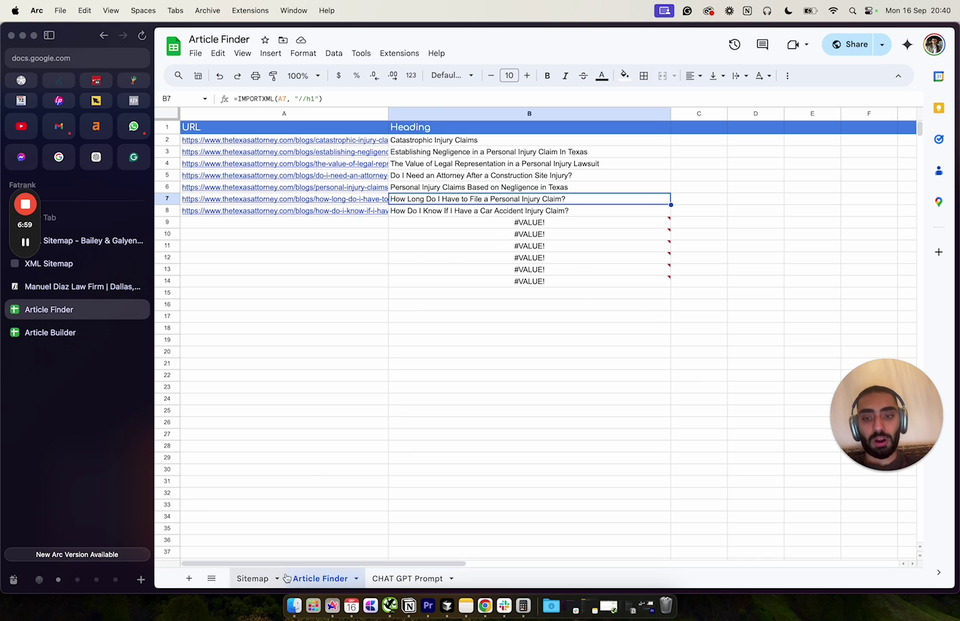
# On the Sitemap tab, change A2's formula keyword filter from 'injury' to 'family'.
pyautogui.click(253, 578)
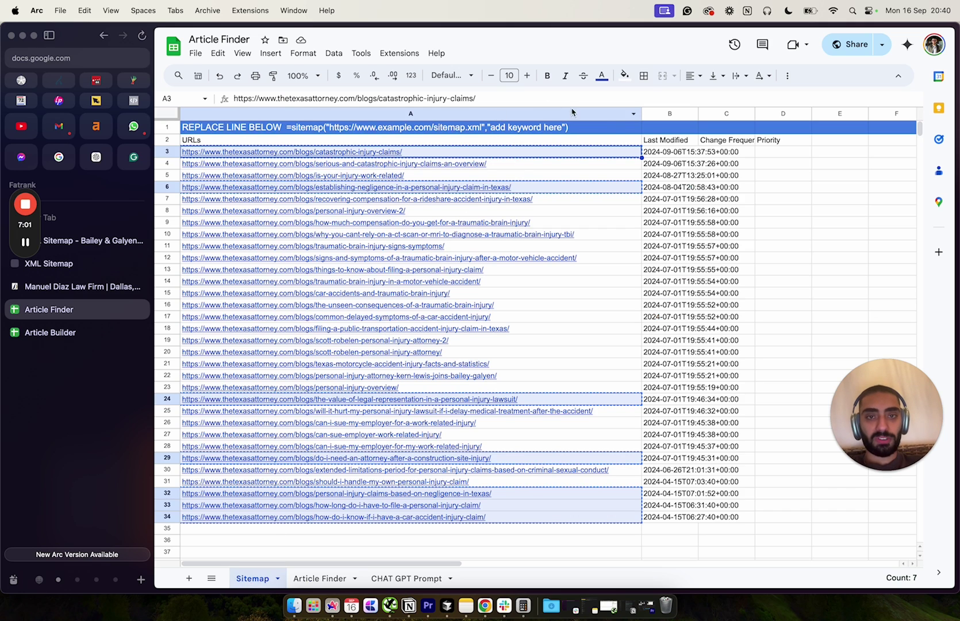
pyautogui.click(574, 139)
pyautogui.click(496, 99)
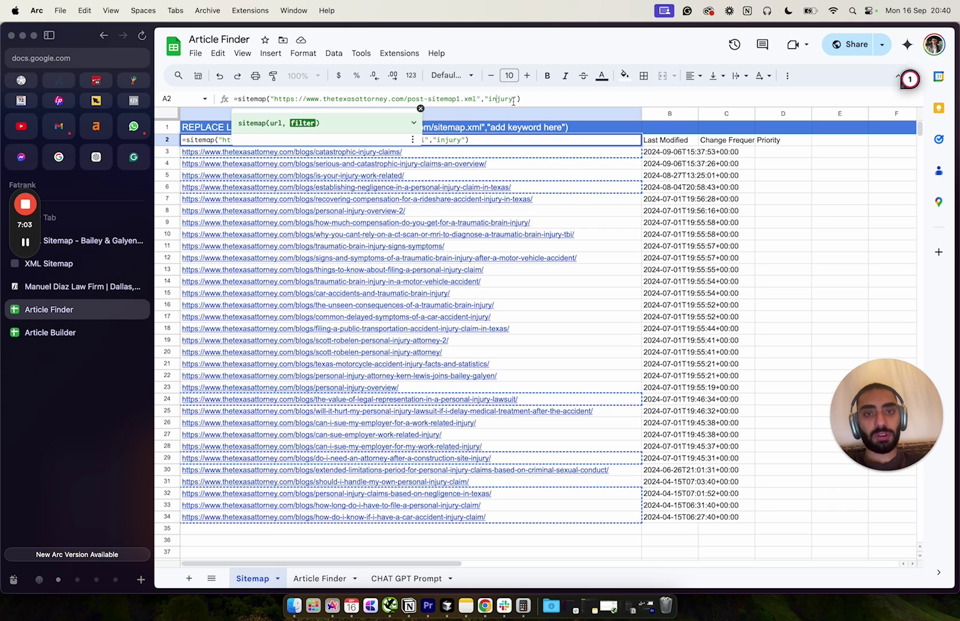
pyautogui.moveTo(512, 99); pyautogui.dragTo(488, 98)
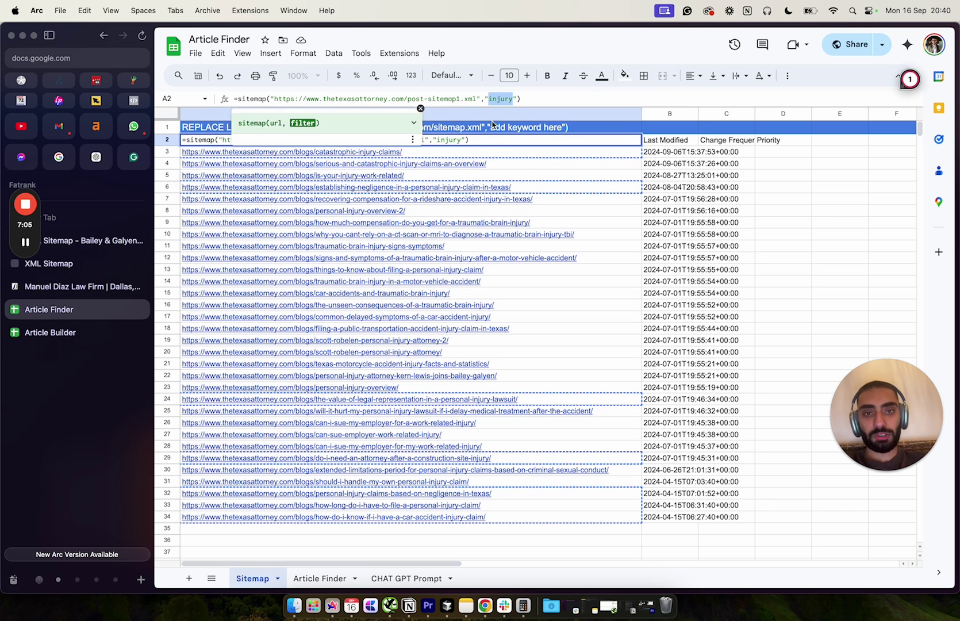
pyautogui.write('brain')
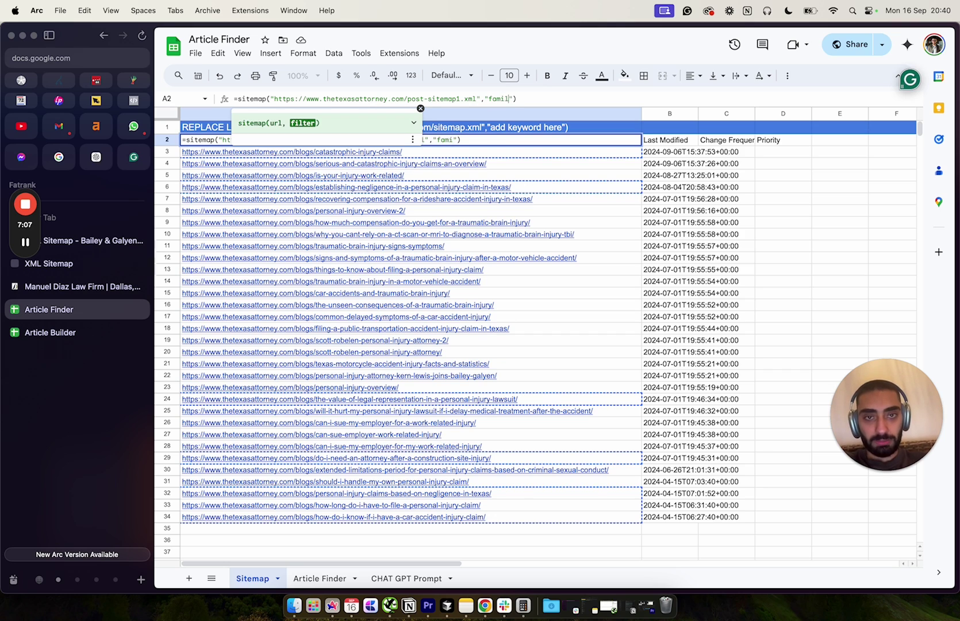
pyautogui.press('Return')
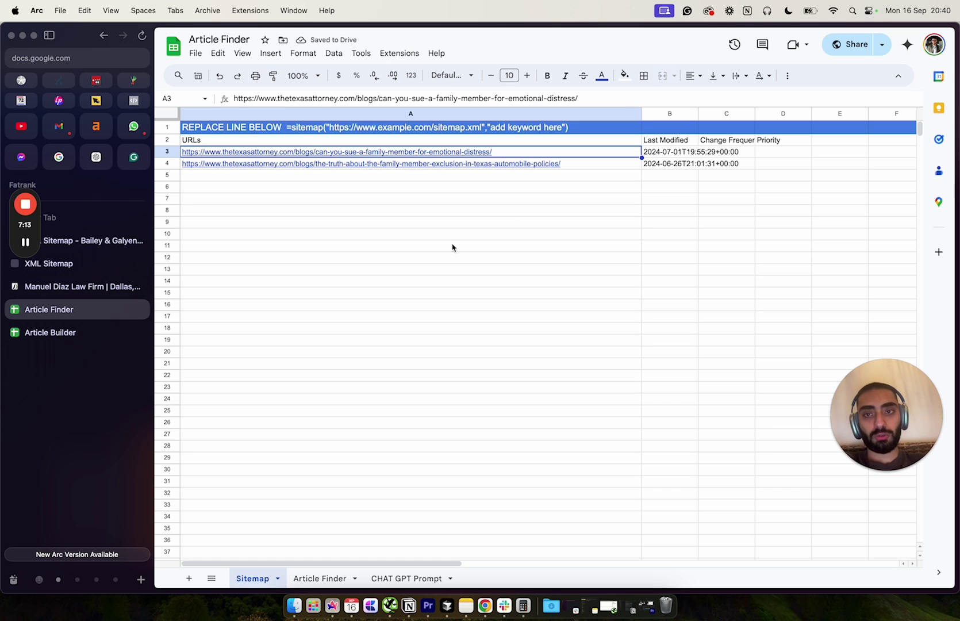
# Switch to the thetexasattorney.com sitemap, close the dunhamlaw sitemap tab, and go to its sitemap index.
pyautogui.click(96, 268)
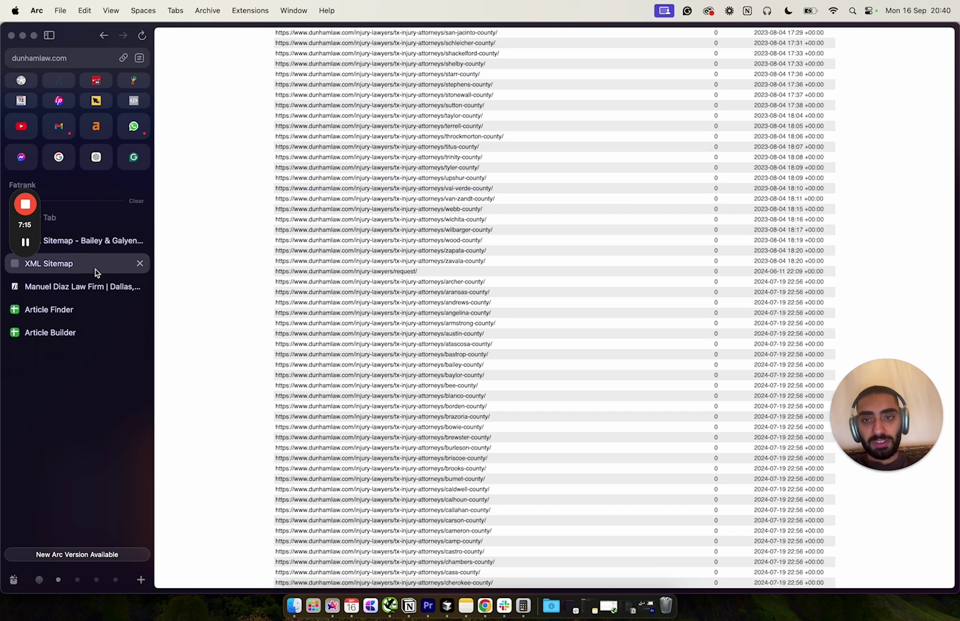
pyautogui.scroll(5, 247, 234)
pyautogui.click(115, 245)
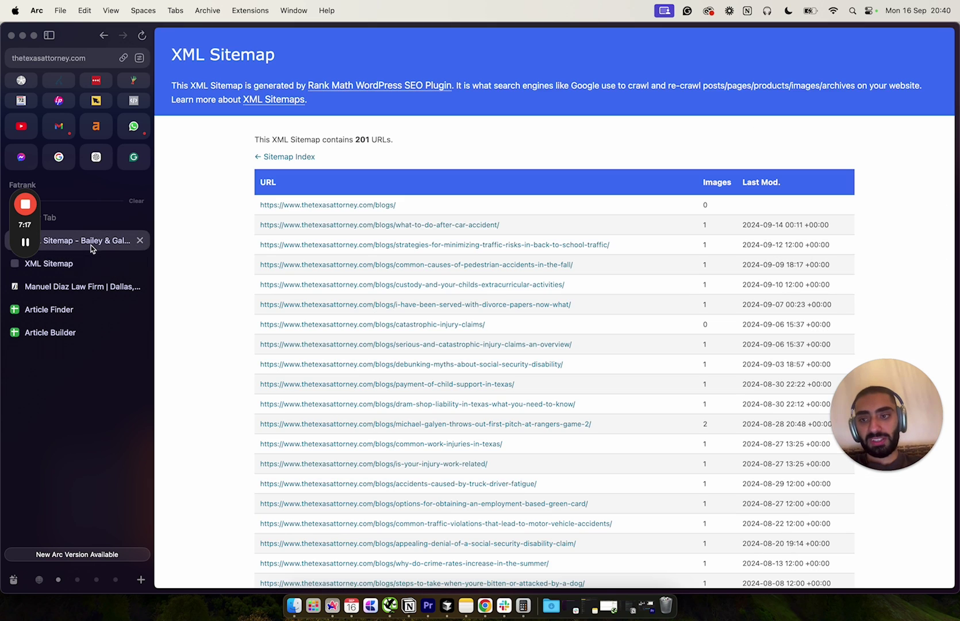
pyautogui.click(141, 263)
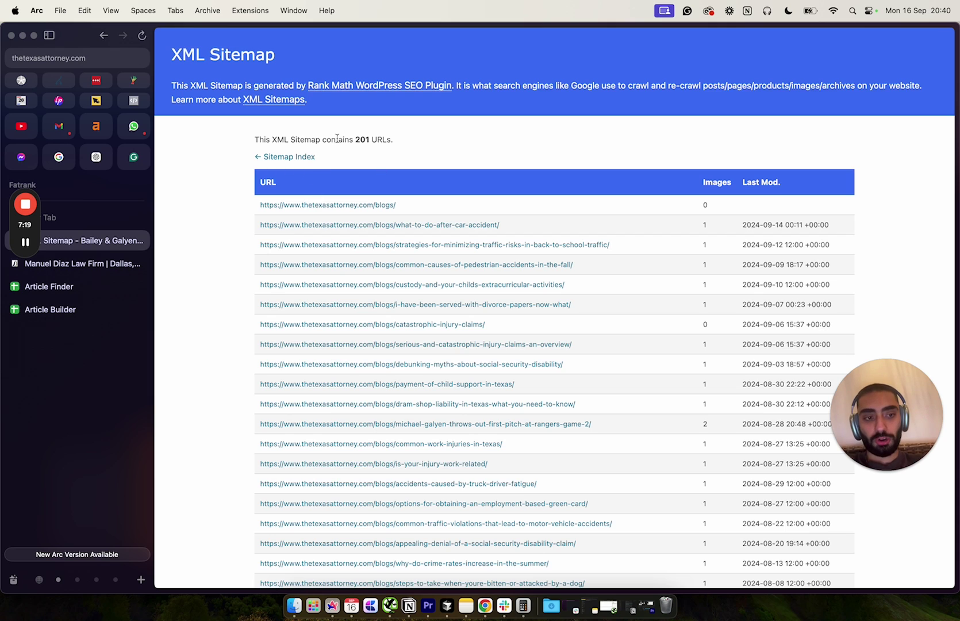
pyautogui.moveTo(336, 140); pyautogui.dragTo(399, 140)
pyautogui.click(310, 156)
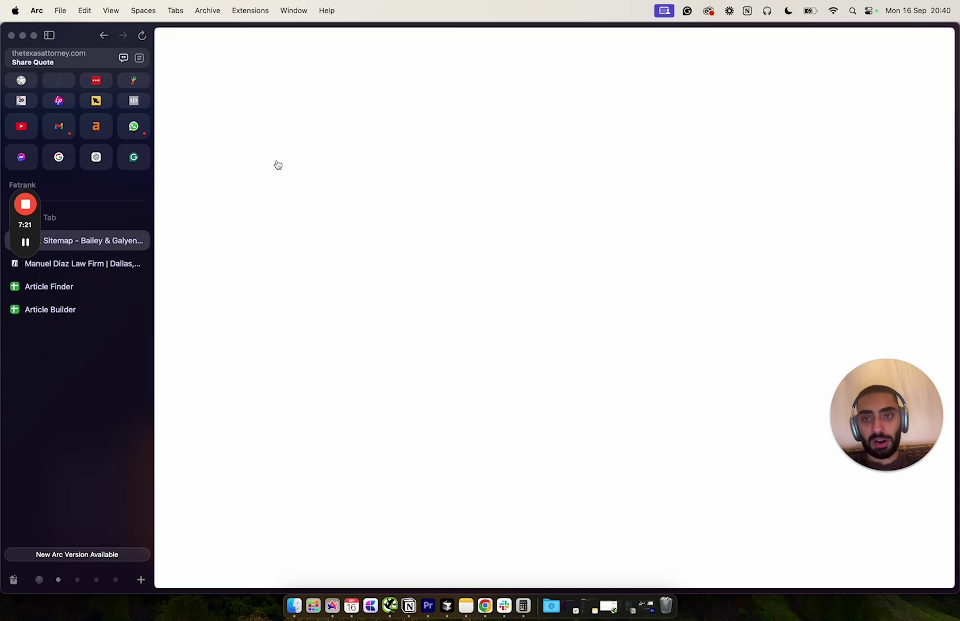
# Copy the post-sitemap2 address, then return to the sitemap index.
pyautogui.click(387, 208)
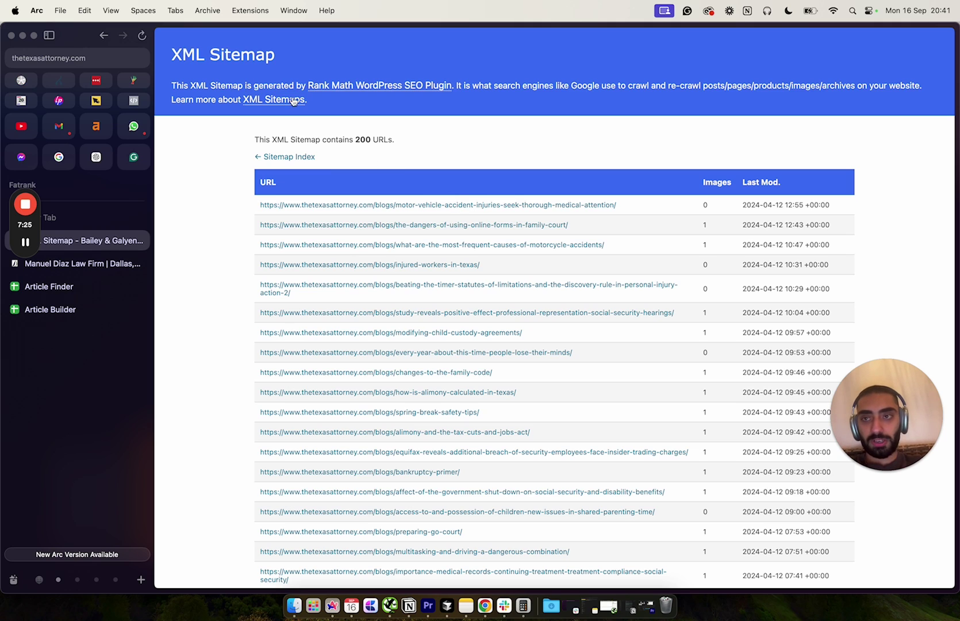
pyautogui.click(123, 59)
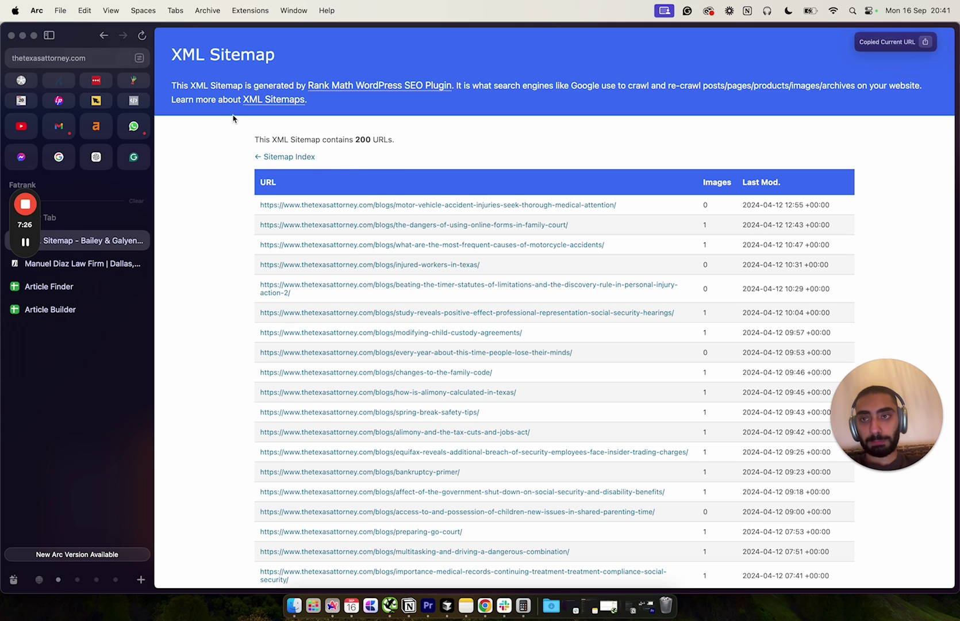
pyautogui.click(314, 157)
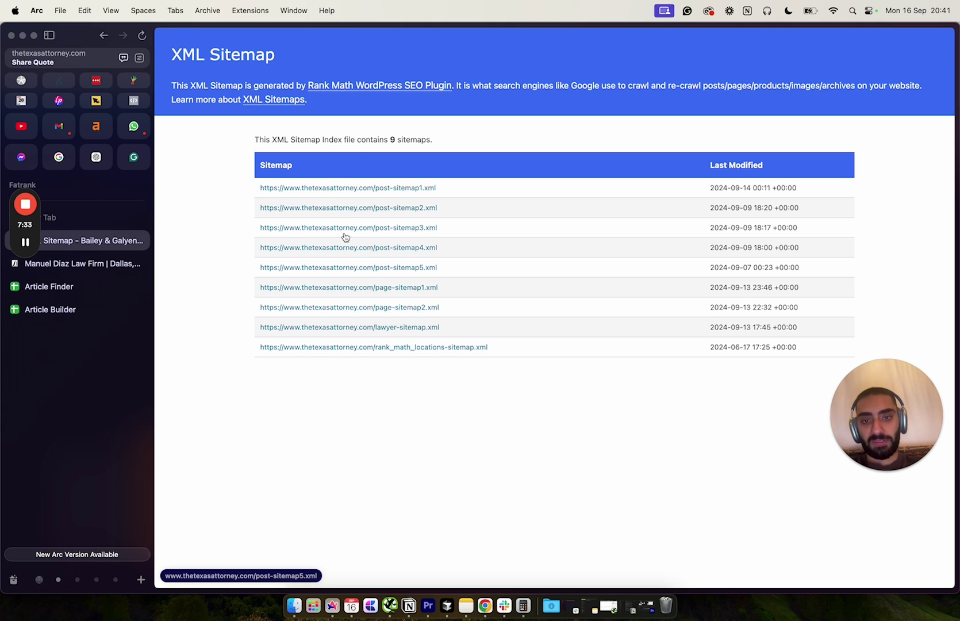
# Replace the sitemap address in A2's formula with the post-sitemap2 URL.
pyautogui.click(90, 284)
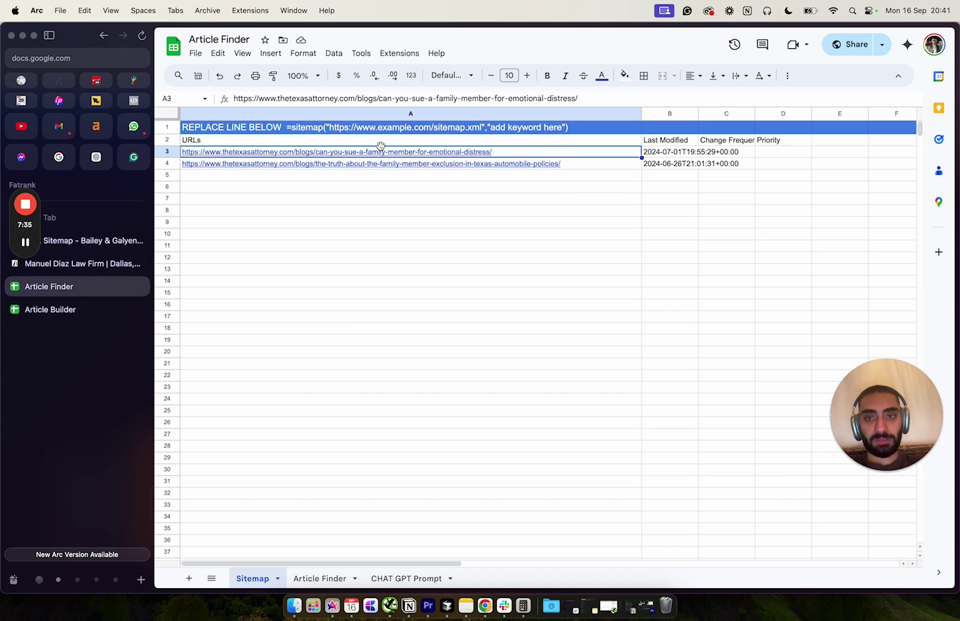
pyautogui.click(460, 139)
pyautogui.moveTo(476, 98); pyautogui.dragTo(273, 98)
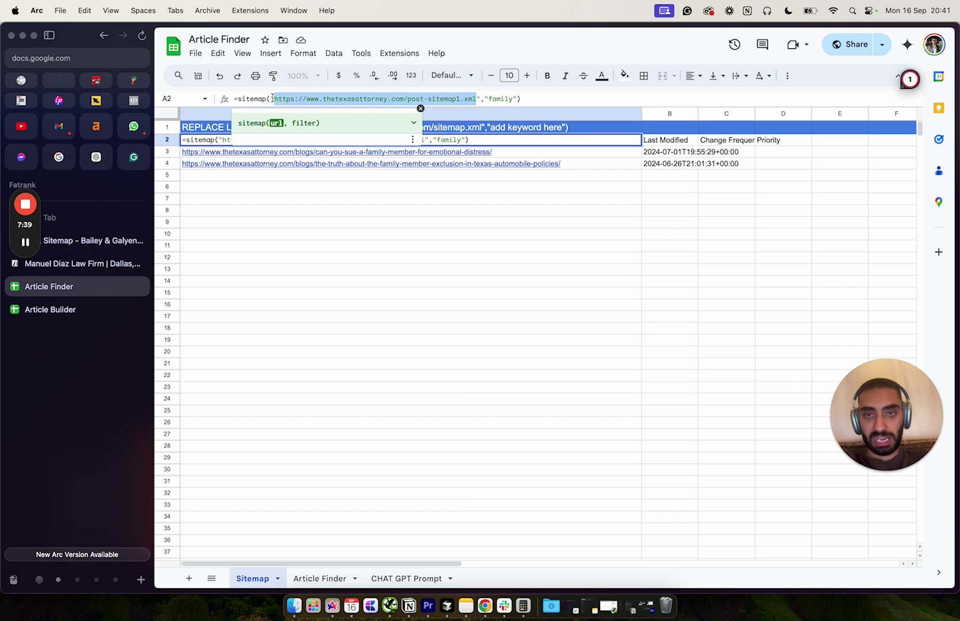
pyautogui.press('cmd+v')
pyautogui.press('Return')
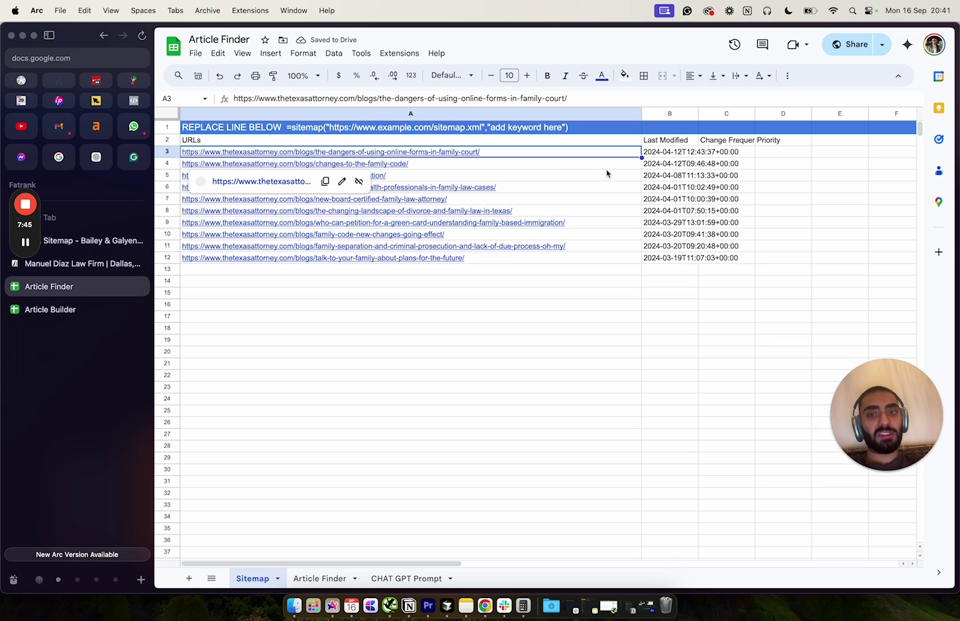
# Copy the first seven family-law URLs returned by the formula.
pyautogui.moveTo(583, 255); pyautogui.dragTo(578, 157)
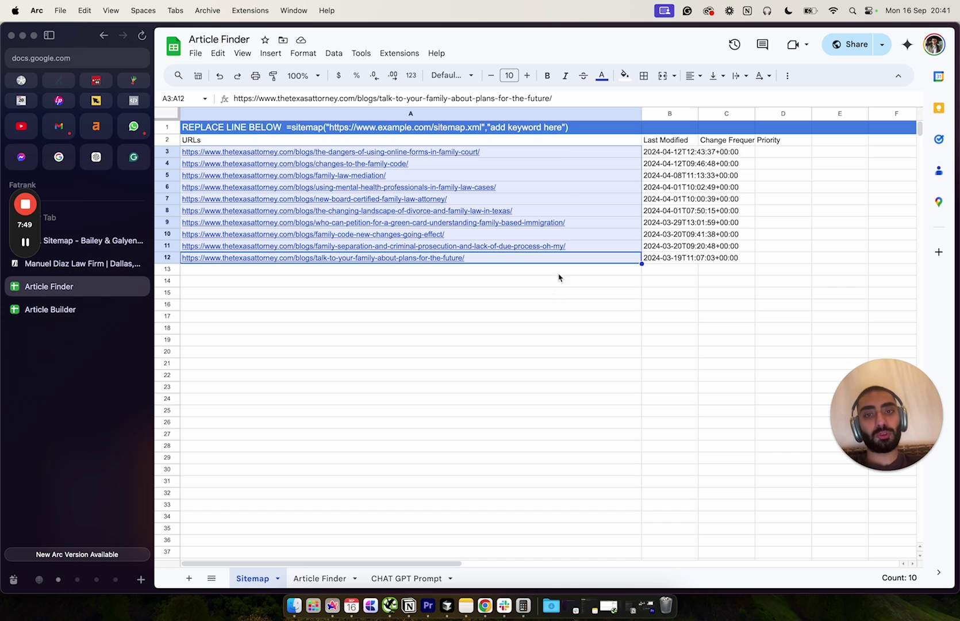
pyautogui.click(528, 176)
pyautogui.moveTo(521, 152); pyautogui.dragTo(503, 225)
pyautogui.press('cmd+c')
# Paste the seven family-law URLs into Article Finder A9 and extend the H1 heading formula down to row 23.
pyautogui.click(319, 578)
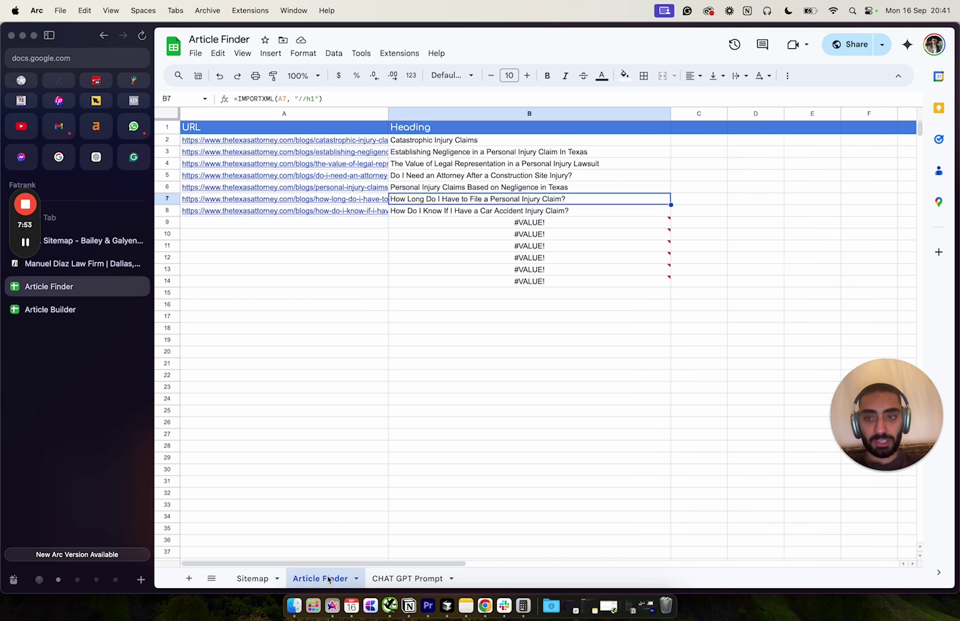
pyautogui.click(290, 224)
pyautogui.press('cmd+v')
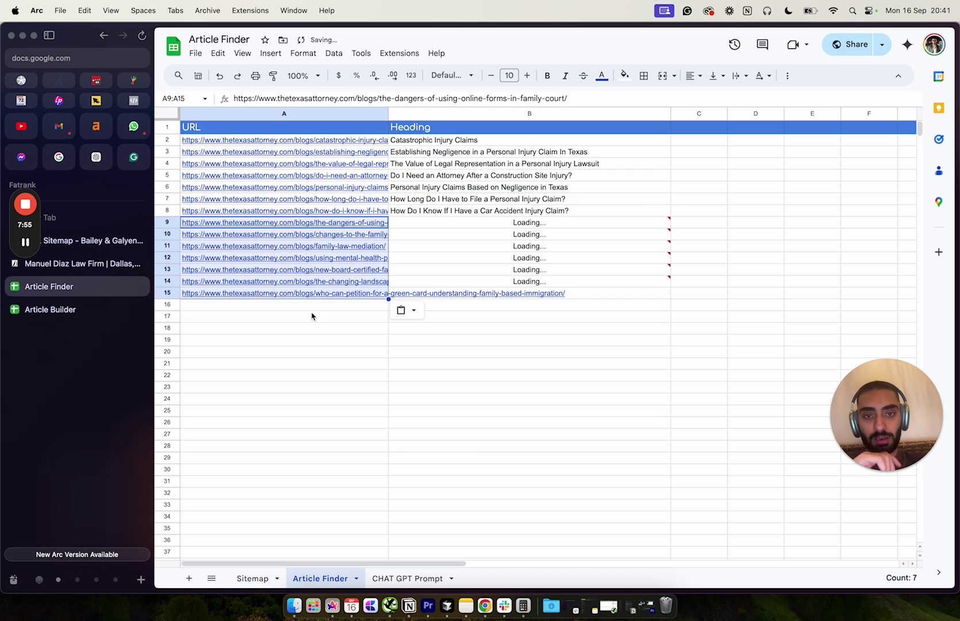
pyautogui.click(543, 279)
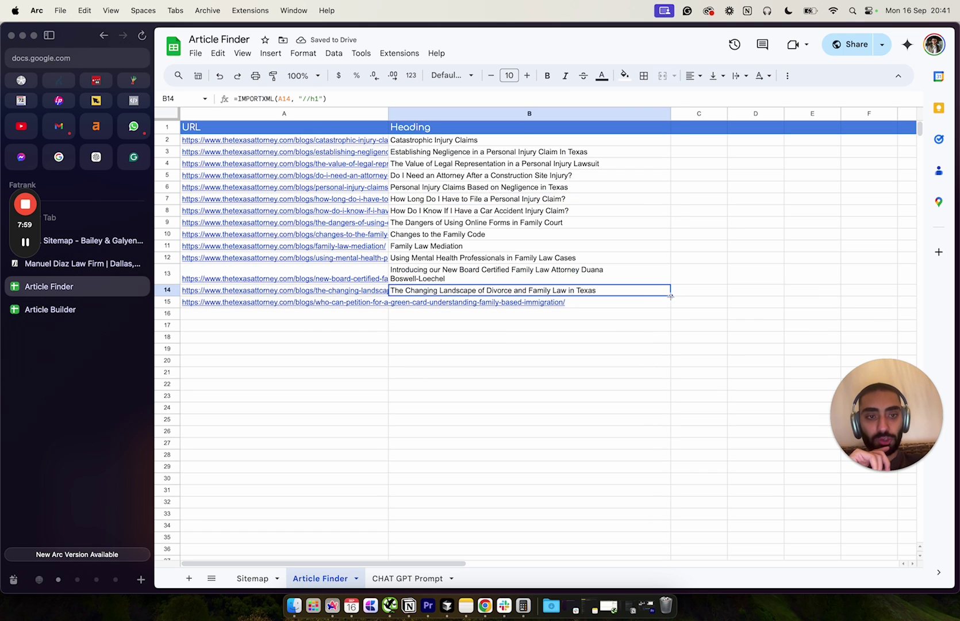
pyautogui.moveTo(670, 296); pyautogui.dragTo(650, 401)
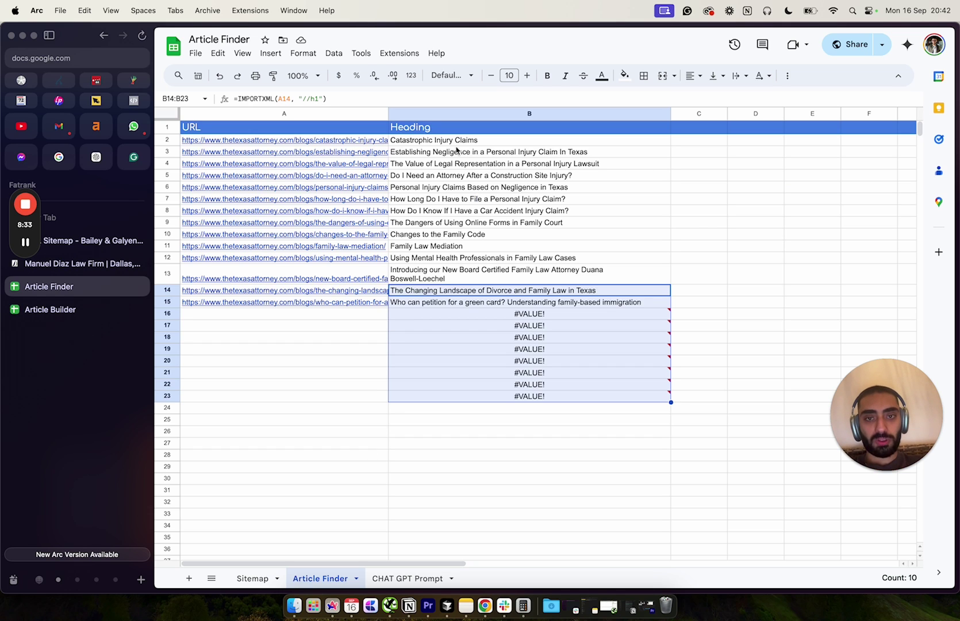
pyautogui.moveTo(457, 139); pyautogui.dragTo(455, 226)
pyautogui.moveTo(529, 210); pyautogui.dragTo(520, 142)
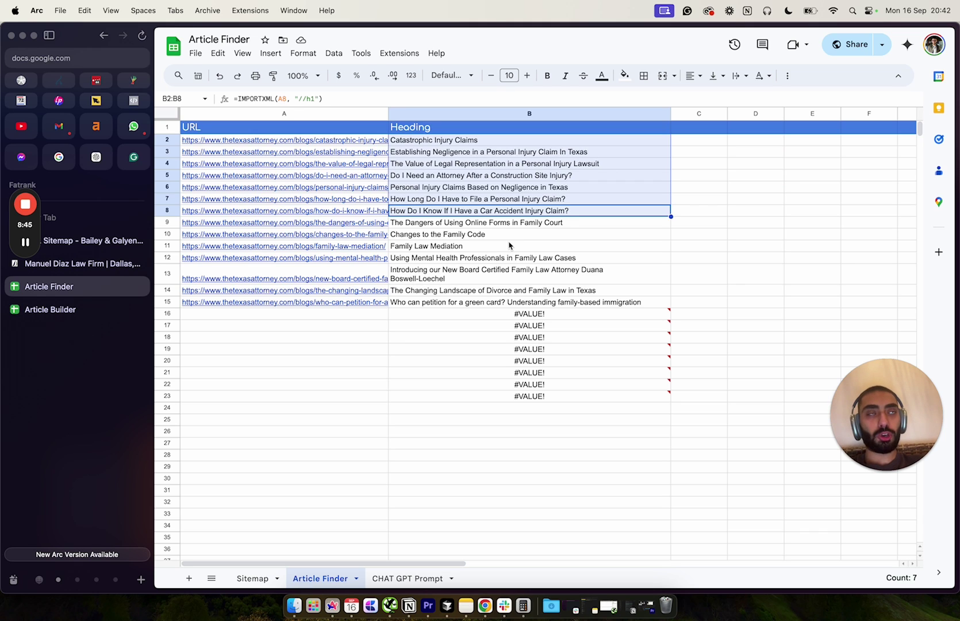
pyautogui.moveTo(506, 225); pyautogui.dragTo(507, 305)
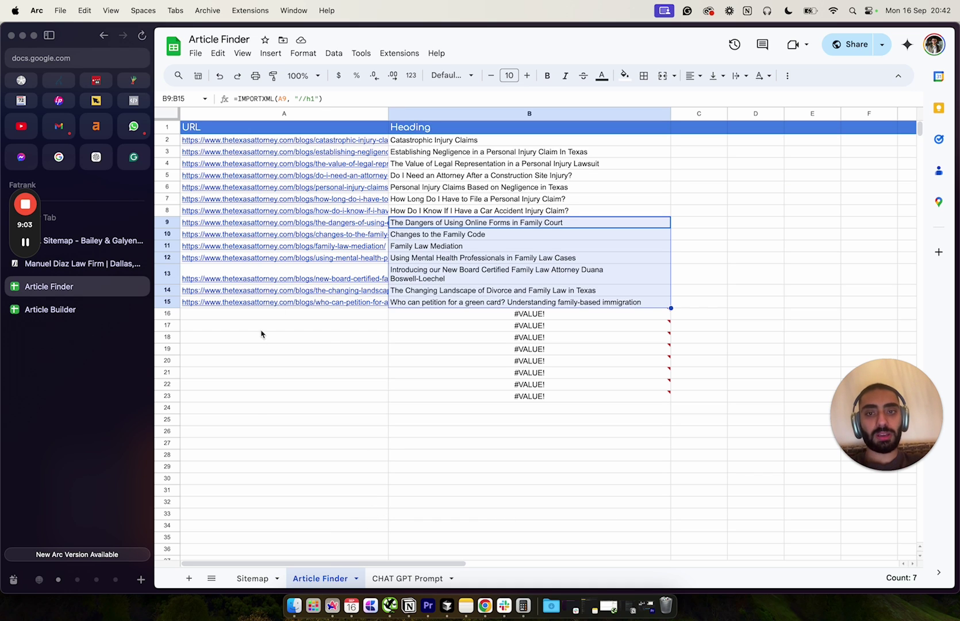
# Show the Sitemap tab's A2 formula pulling post-sitemap2 filtered by 'family', listing ten URLs.
pyautogui.click(256, 569)
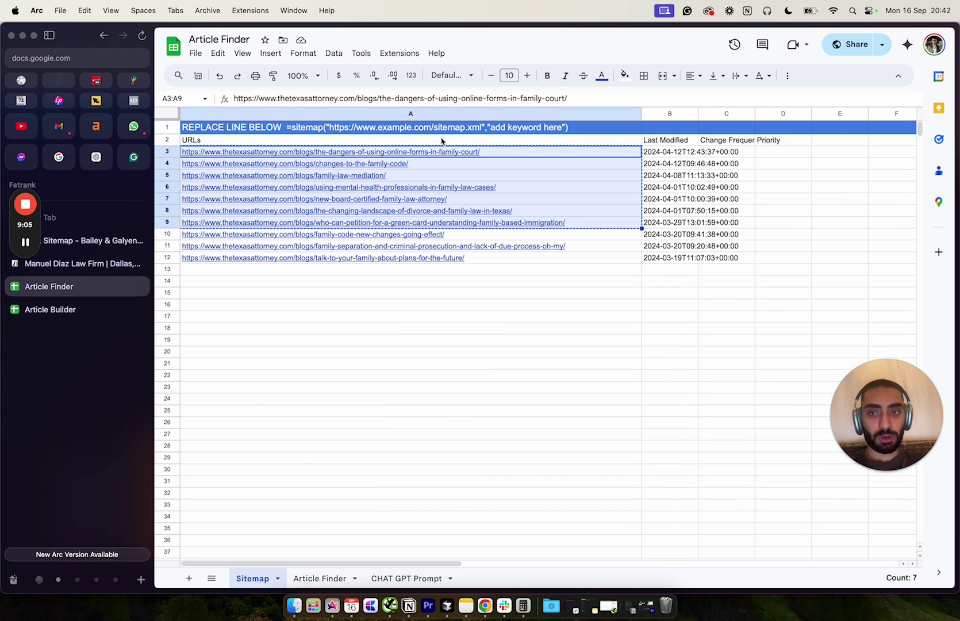
pyautogui.click(440, 141)
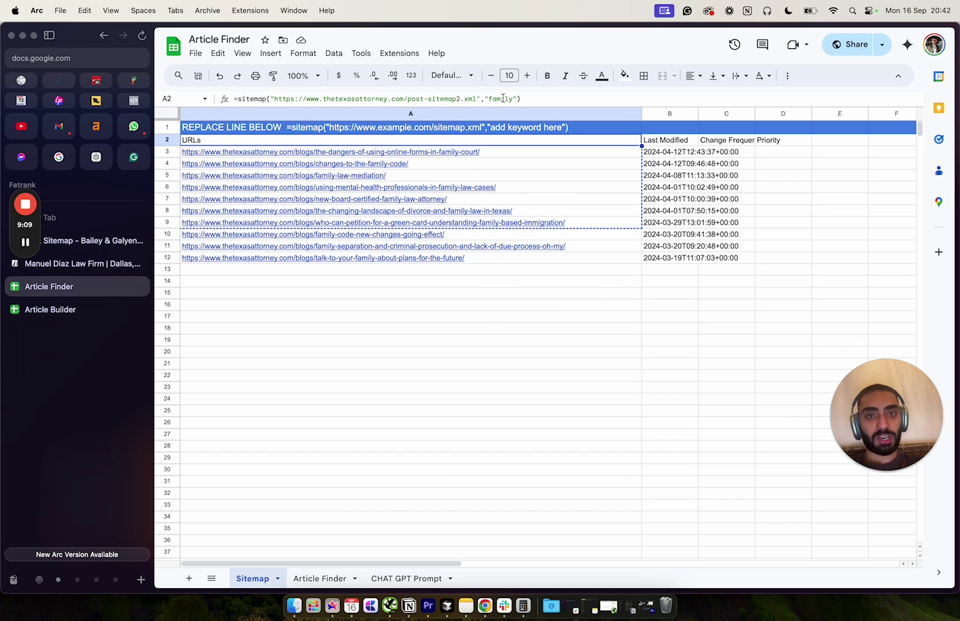
pyautogui.moveTo(460, 190)
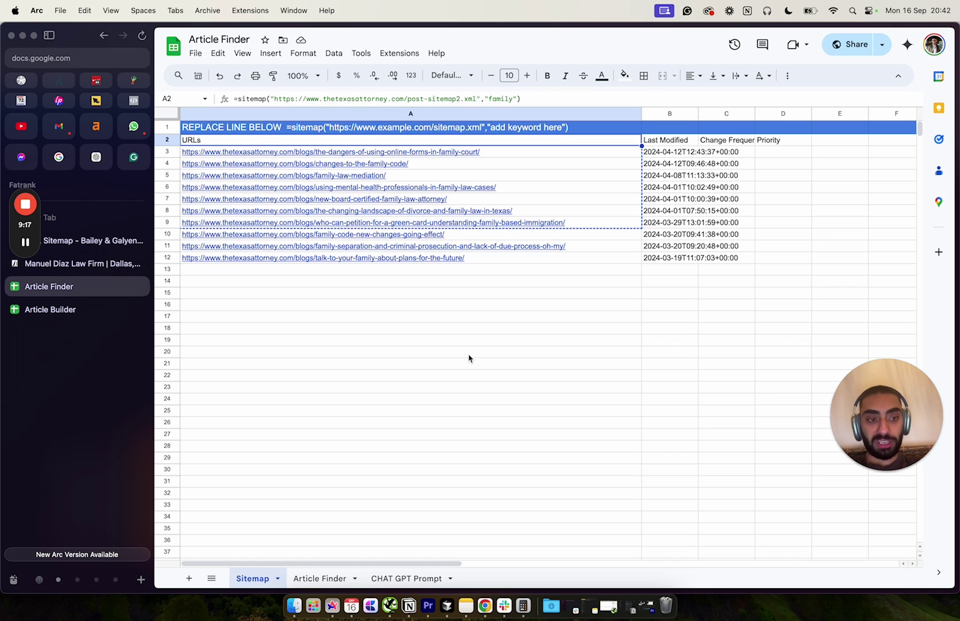
pyautogui.moveTo(535, 204)
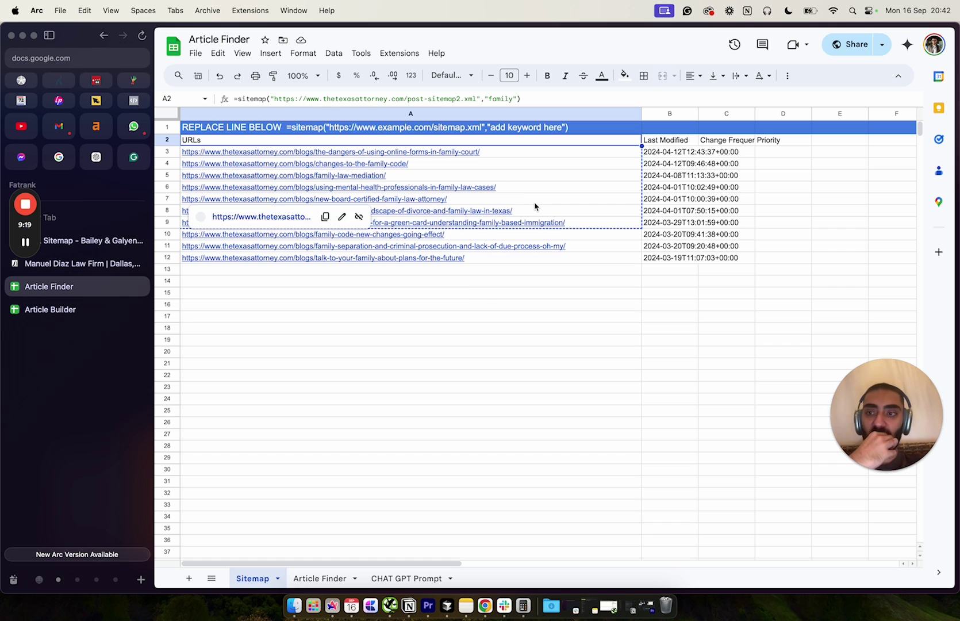